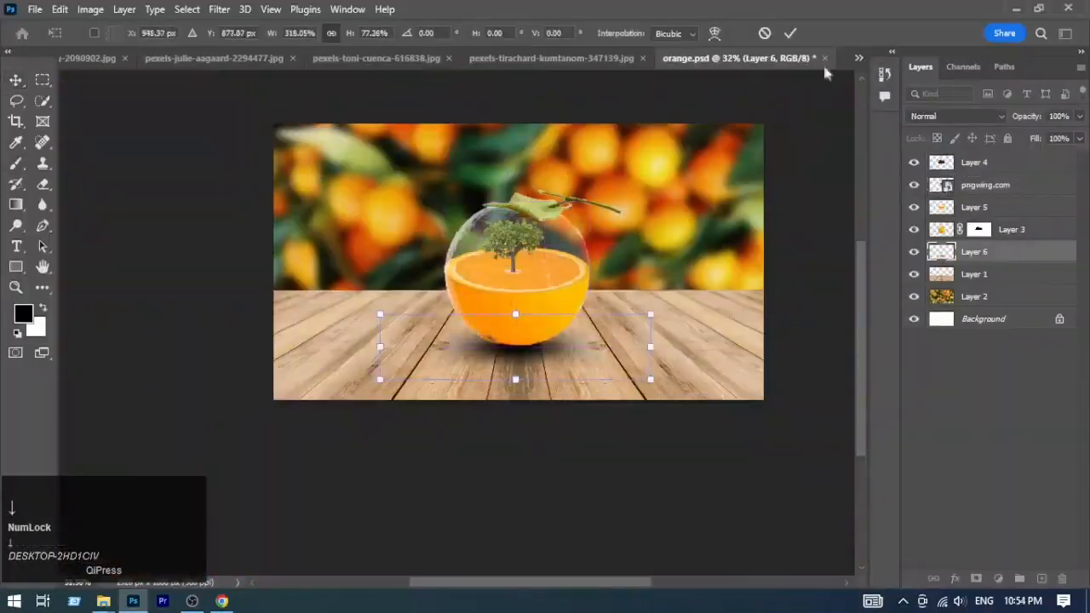
key("ctrl+t")
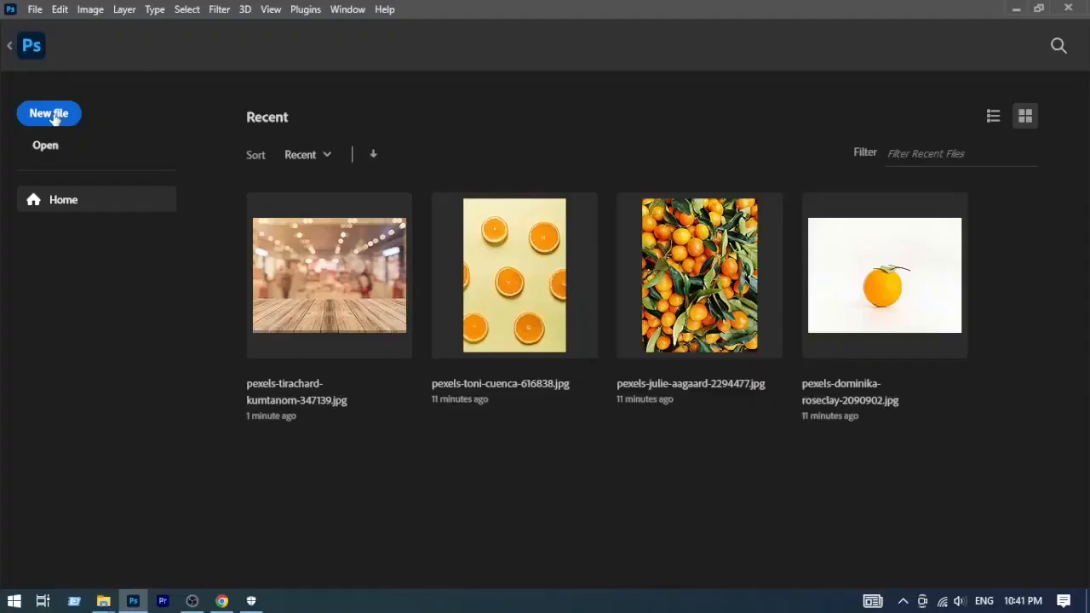
Create a new 1920 x 1080 px RGB document at 300 pixels/inch with a white background
left_click(55, 119)
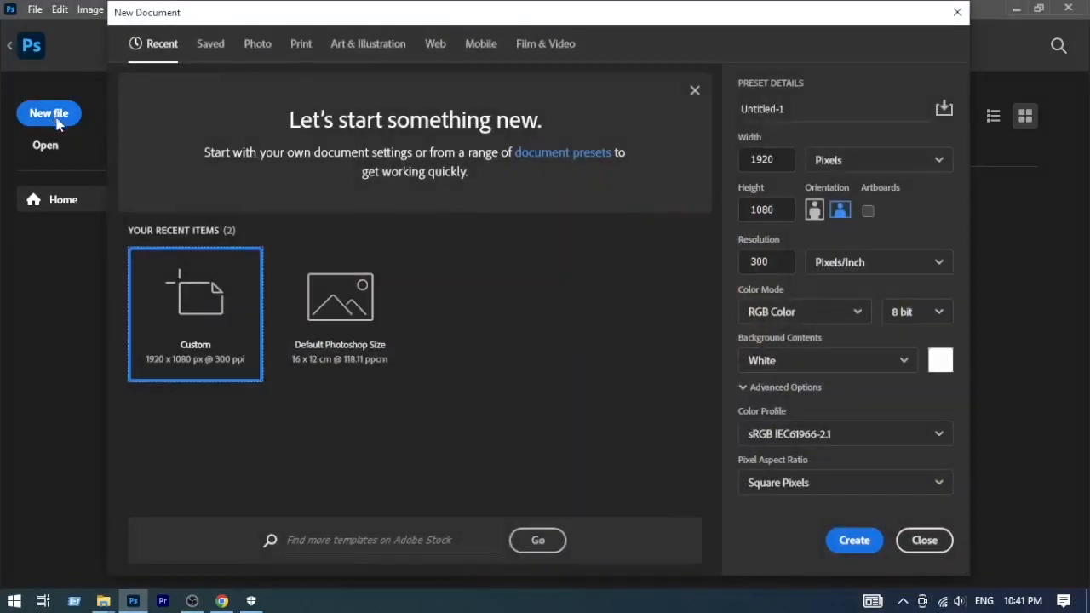
left_click(860, 545)
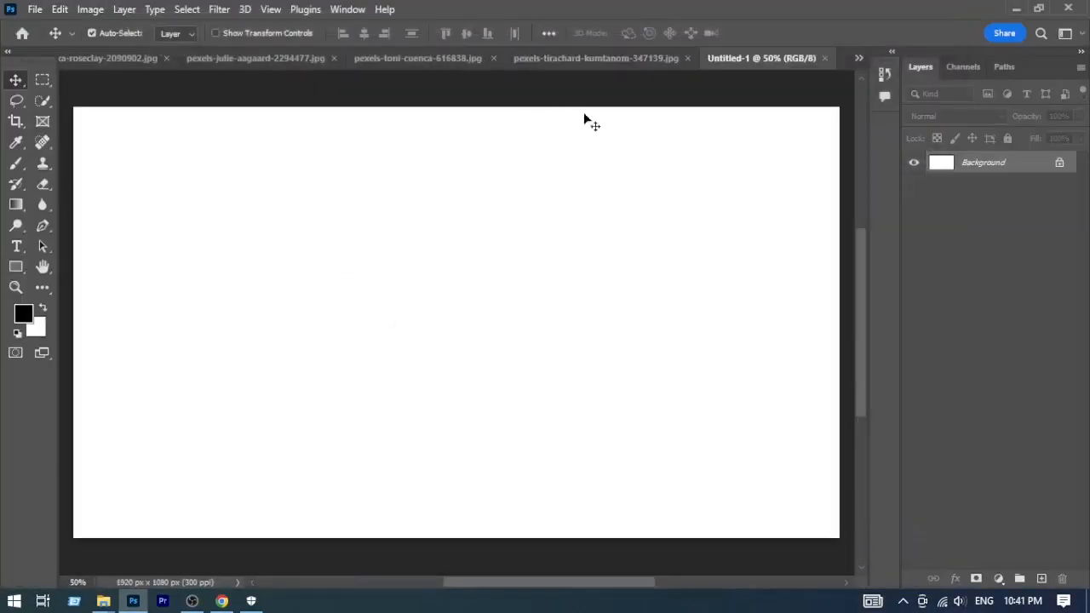
Copy the cut-out wooden floor layer from pexels-tirachard-kumtanom-347139.jpg and paste it into Untitled-1
left_click(603, 58)
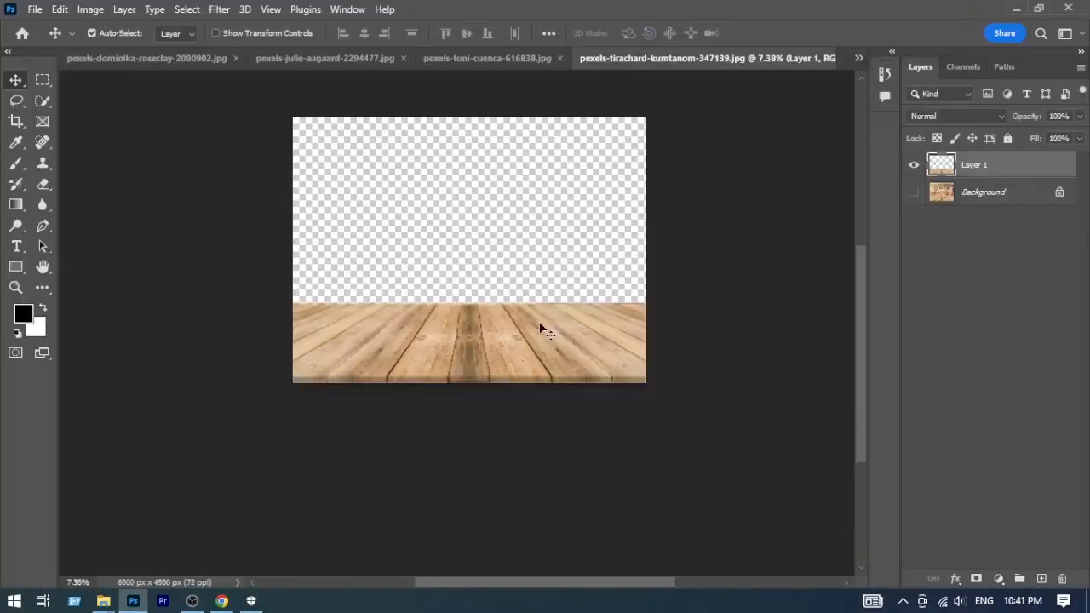
key("ctrl+a")
key("ctrl+c")
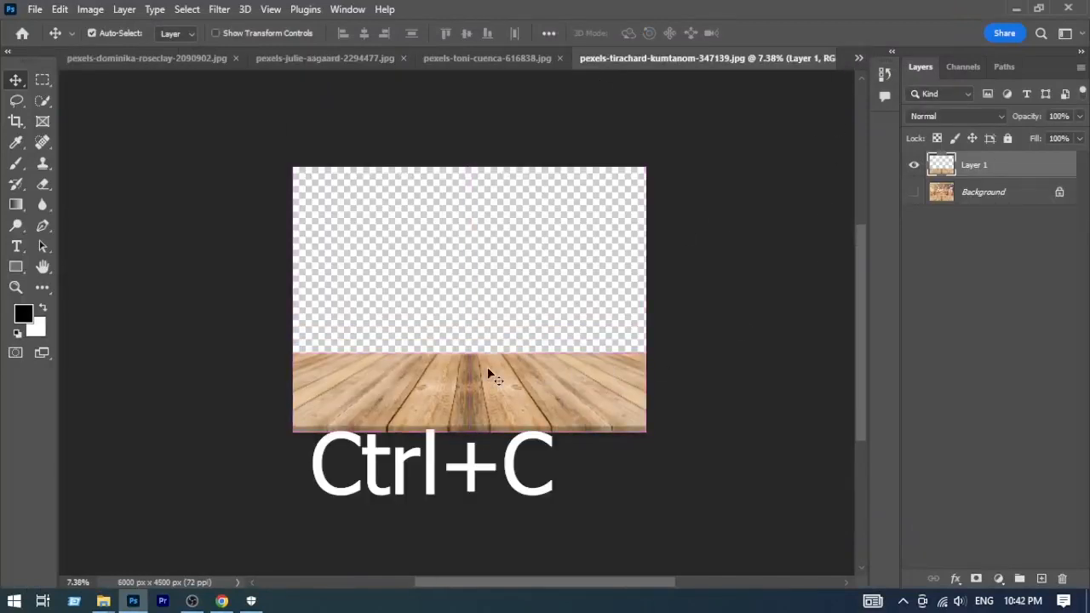
left_click(860, 58)
left_click(742, 136)
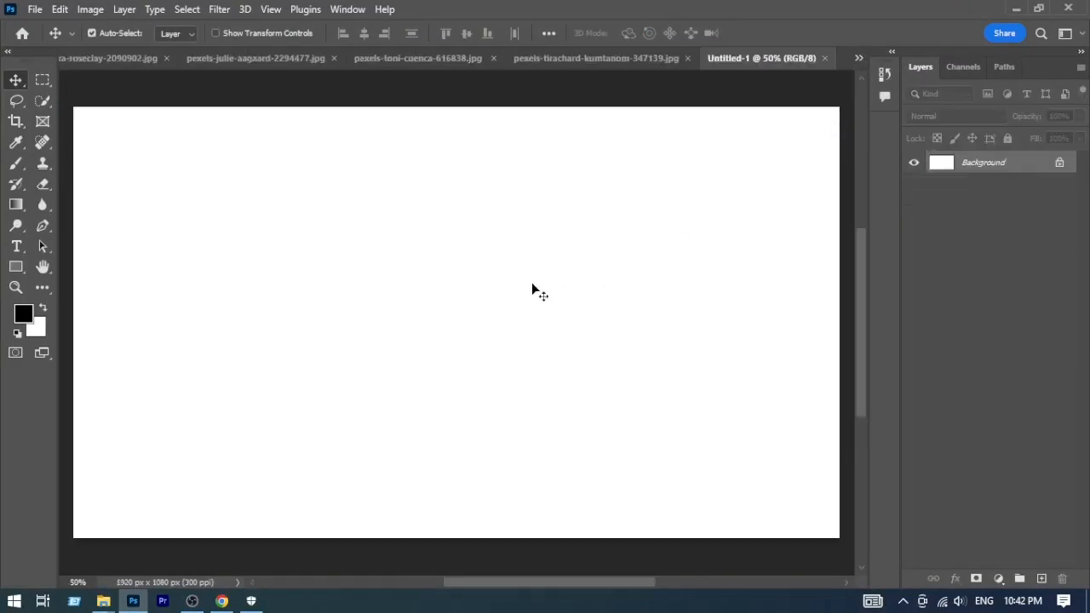
key("ctrl+v")
left_click_drag(538, 297, 527, 301)
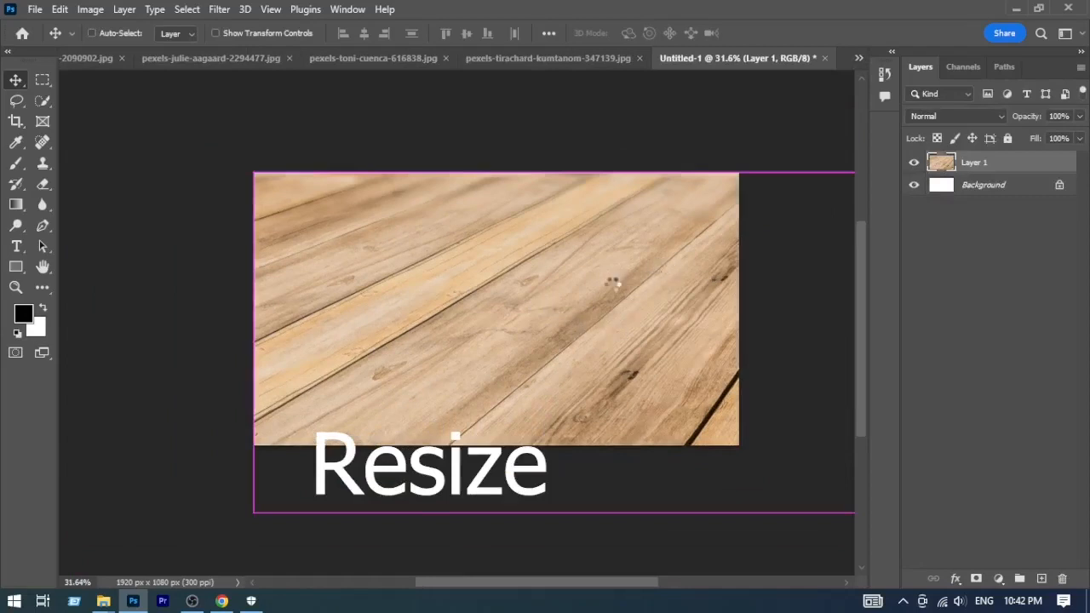
Scale down the wooden floor layer and position it so the planks span the full width of the canvas's lower part
key("ctrl+t")
left_click_drag(253, 513, 659, 421)
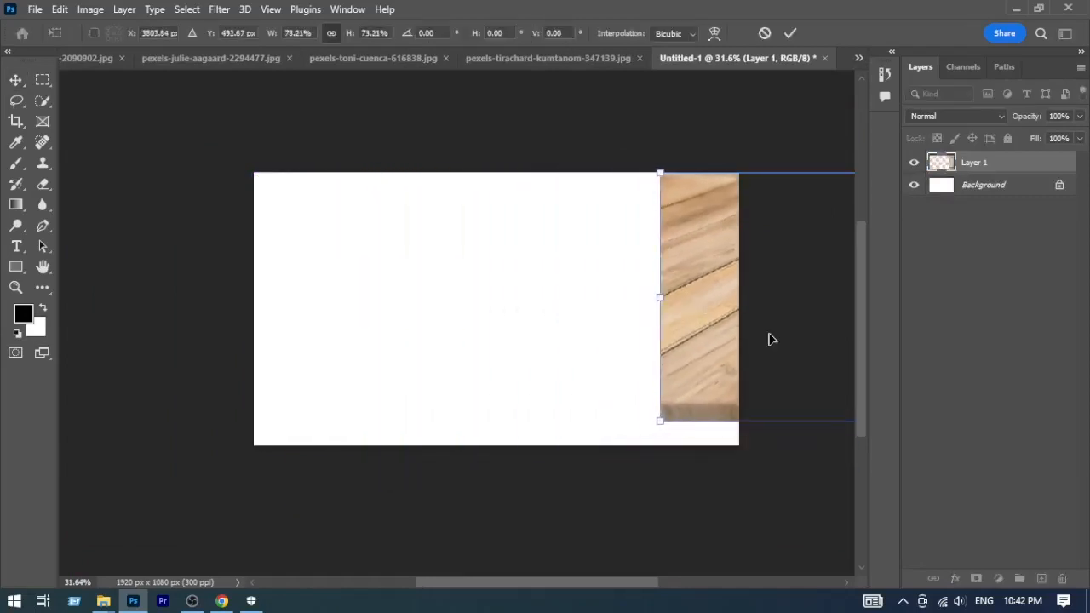
left_click_drag(771, 339, 374, 350)
left_click_drag(818, 185, 754, 276)
left_click_drag(772, 314, 396, 384)
left_click_drag(443, 348, 464, 296)
left_click_drag(467, 335, 497, 367)
key("Return")
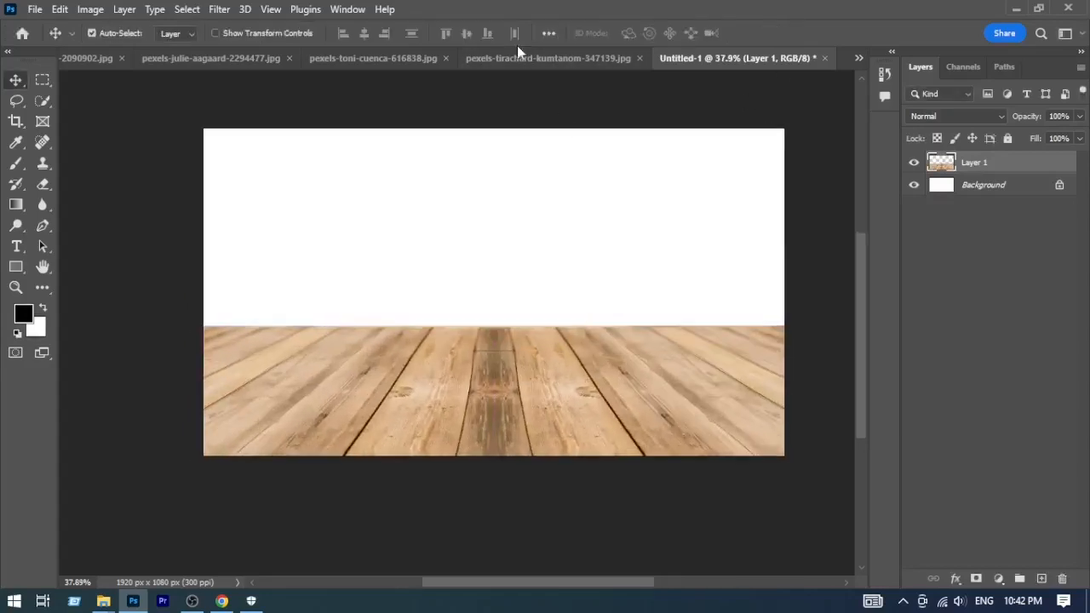
Copy the photo of oranges and leaves from pexels-julie-aagaard-2294477.jpg and paste it into Untitled-1
left_click(378, 56)
left_click(272, 60)
key("ctrl+c")
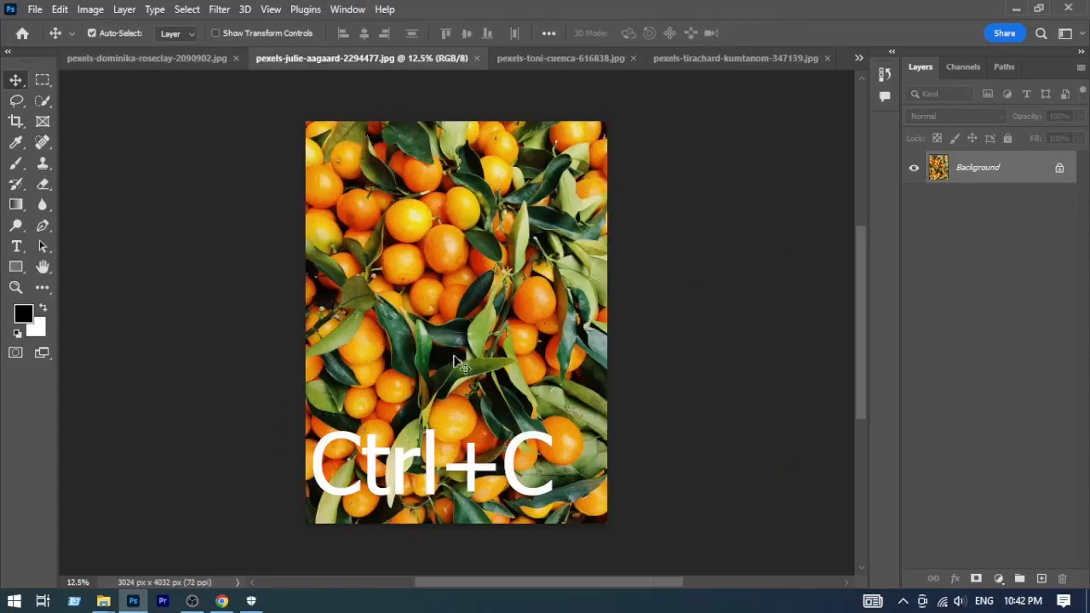
left_click(672, 271)
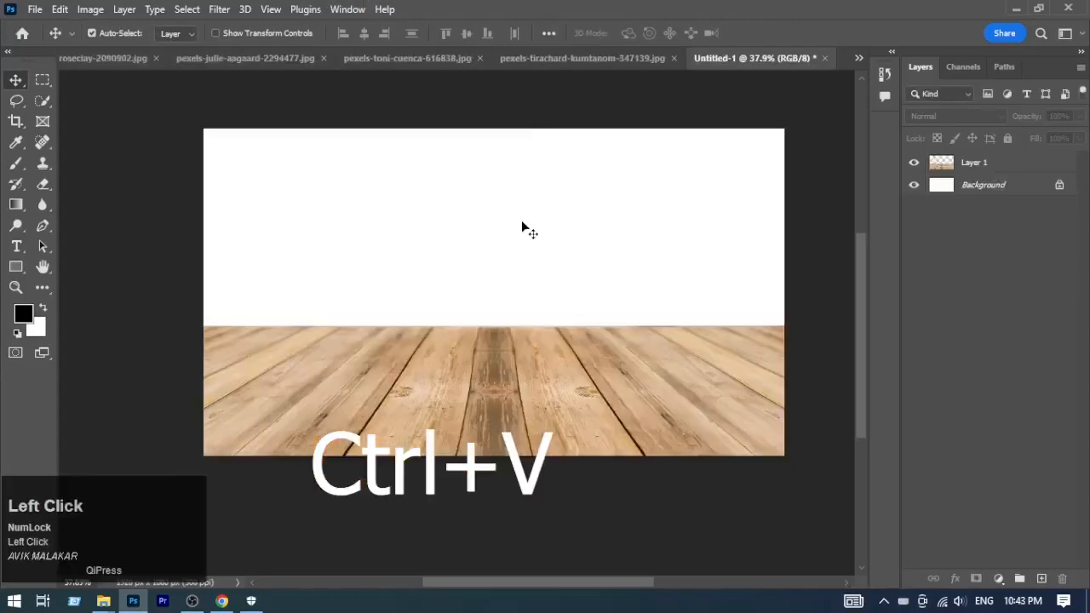
key("ctrl+v")
Scale the oranges photo to about 51%, rotate it about 90°, and position it to cover the canvas
key("ctrl+t")
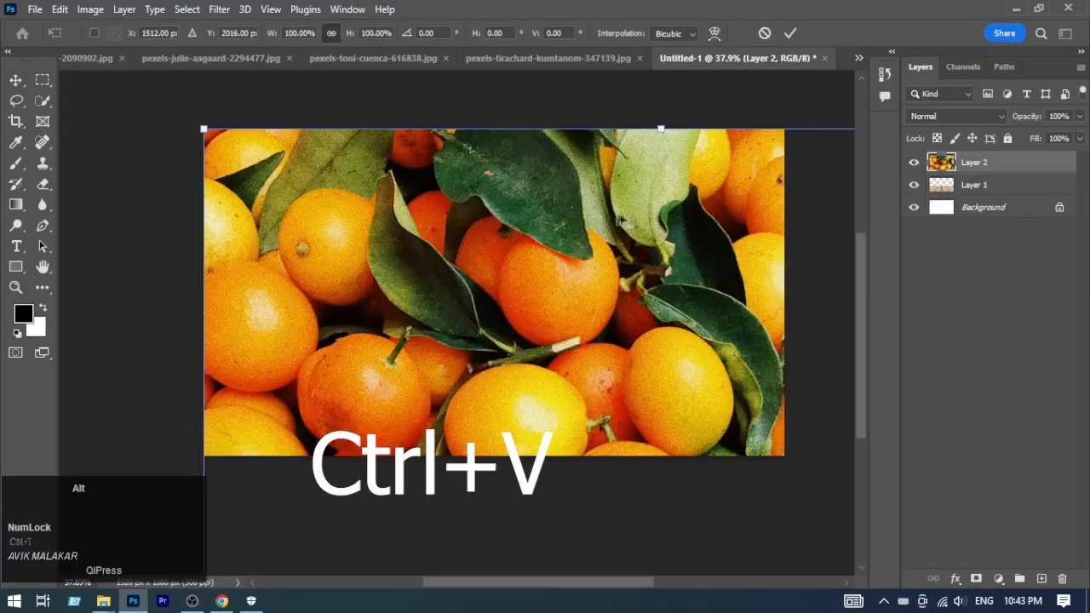
left_click(576, 225, "alt")
left_click_drag(621, 233, 520, 230)
left_click_drag(778, 226, 654, 219)
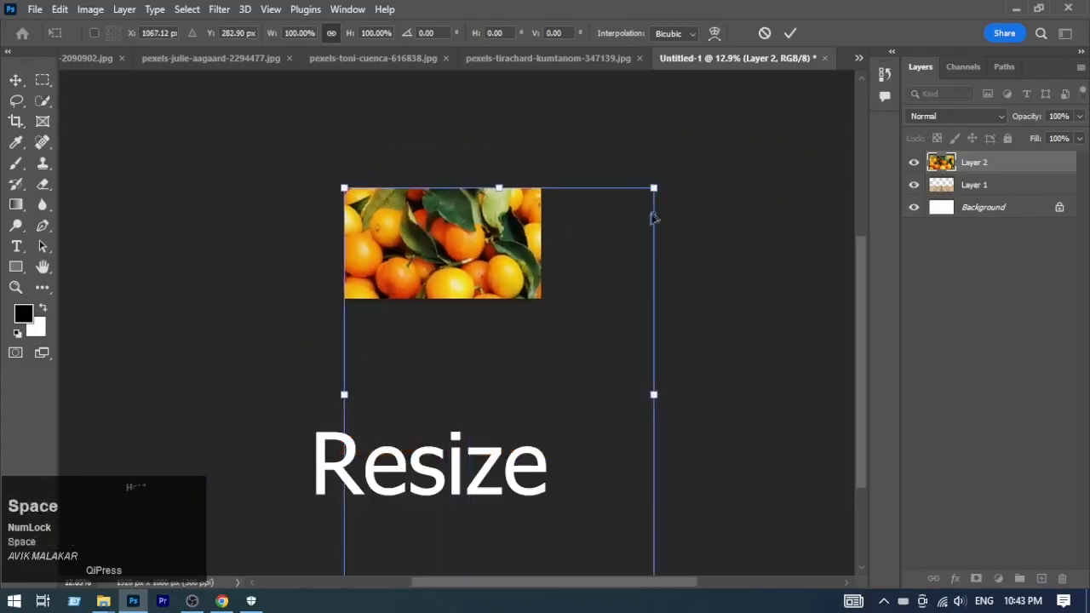
left_click_drag(499, 188, 501, 419)
left_click_drag(504, 482, 452, 187)
left_click_drag(448, 124, 494, 127)
left_click_drag(563, 108, 489, 271)
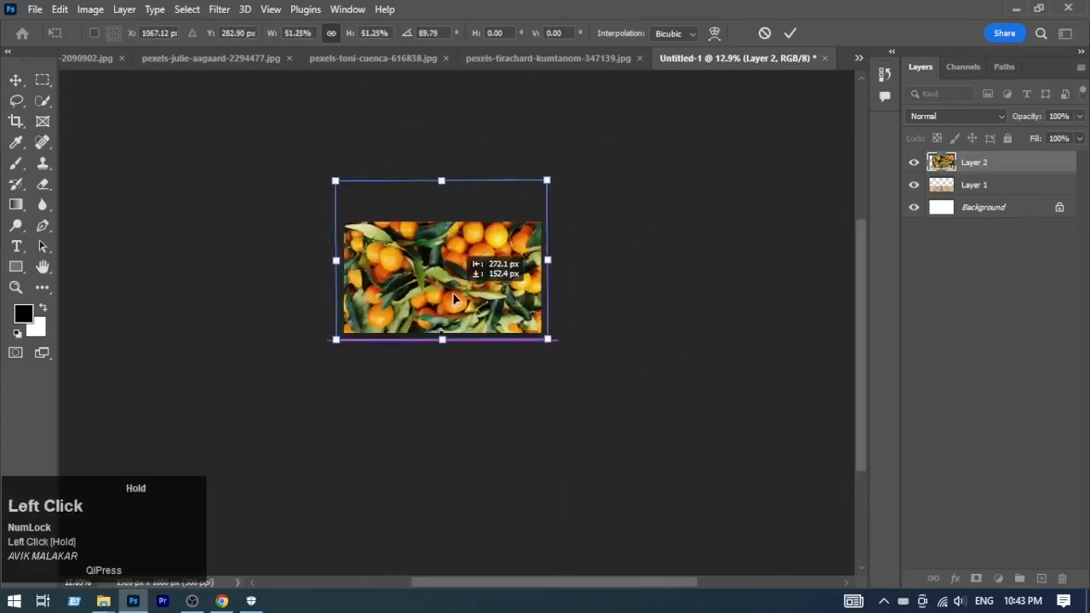
Move the oranges photo layer below the wooden floor layer
left_click_drag(978, 166, 999, 195)
key("ctrl+space")
left_click_drag(432, 276, 533, 247)
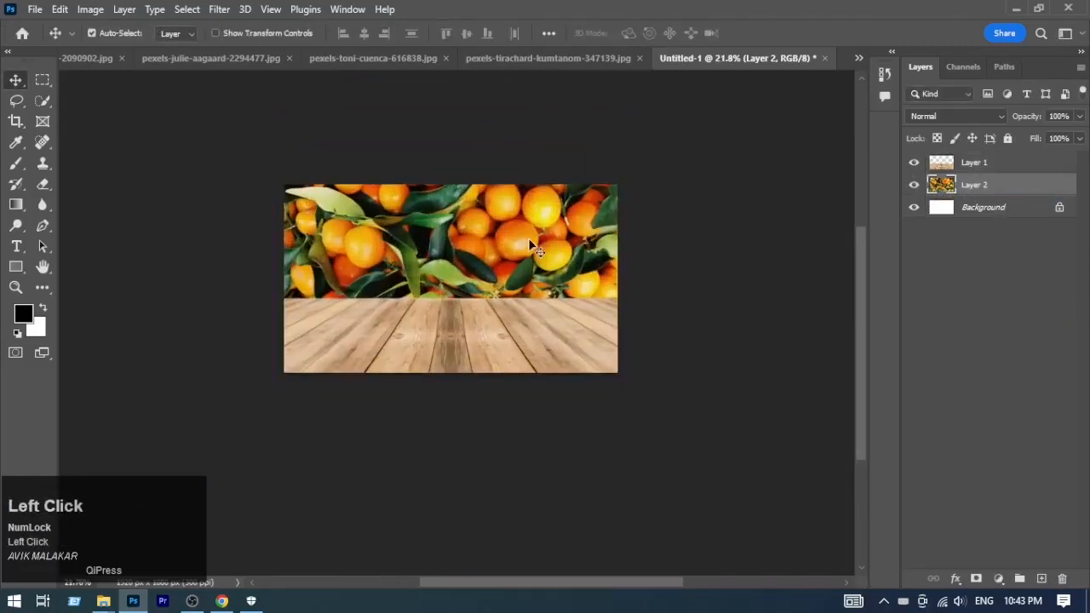
Apply a strong Gaussian Blur to the oranges photo layer so the background is out of focus
left_click(382, 259)
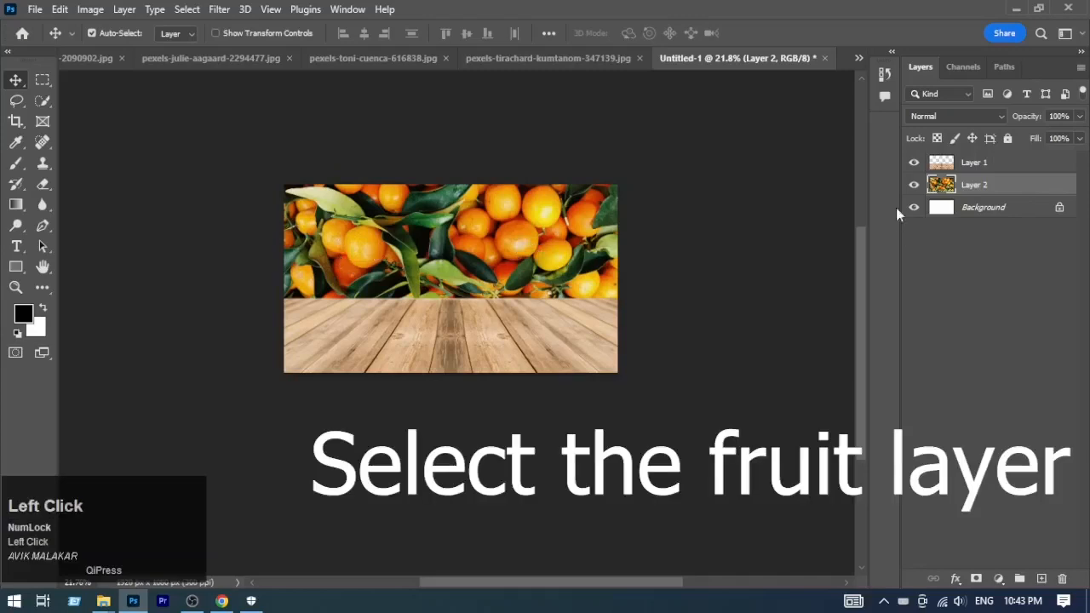
left_click(219, 9)
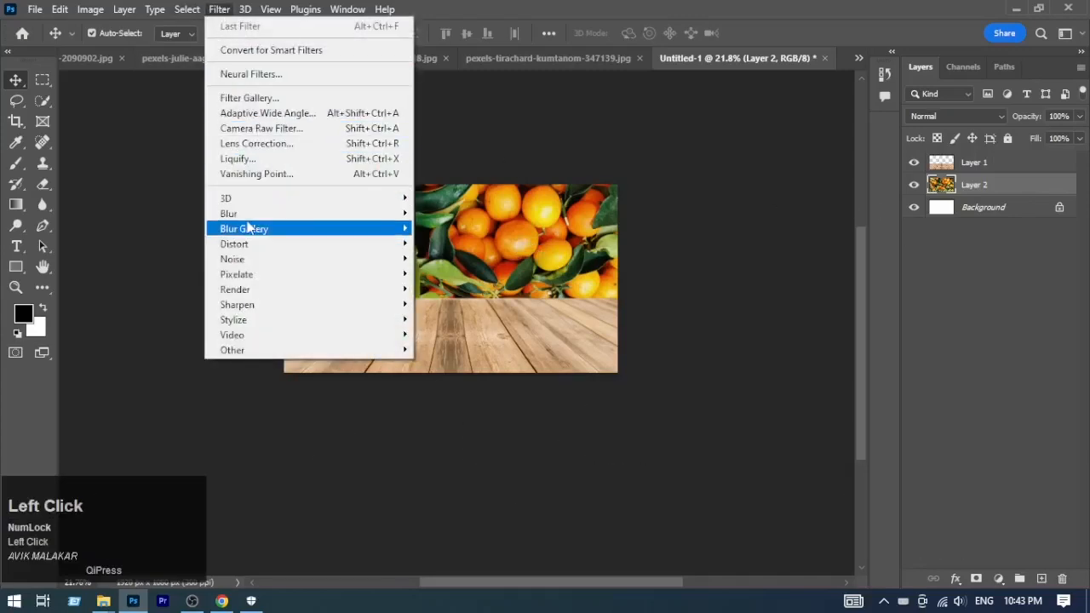
mouse_move(252, 220)
left_click(454, 273)
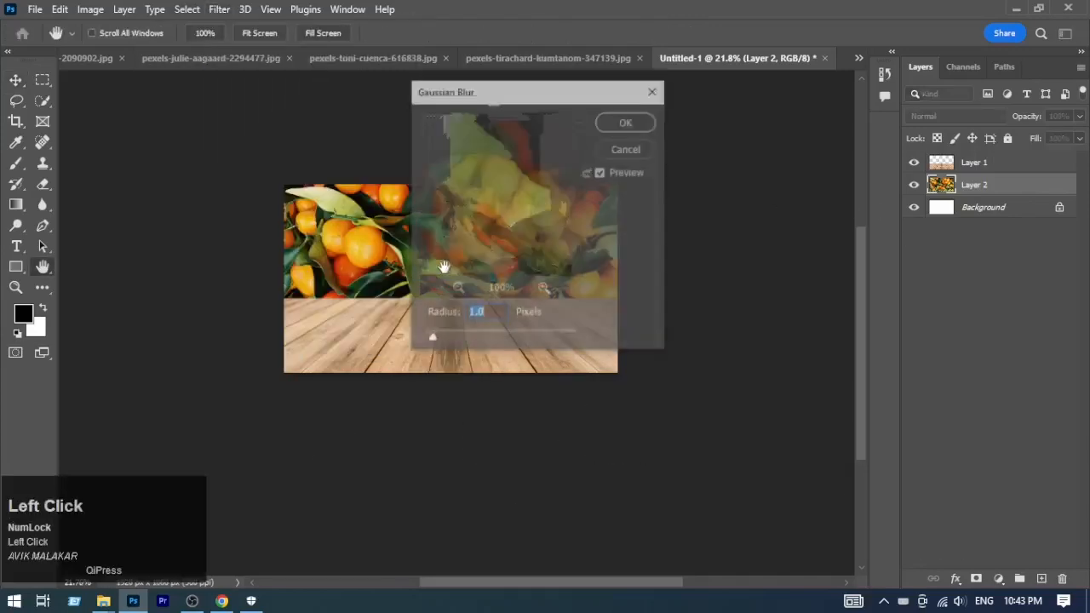
key("space")
left_click_drag(360, 275, 164, 267)
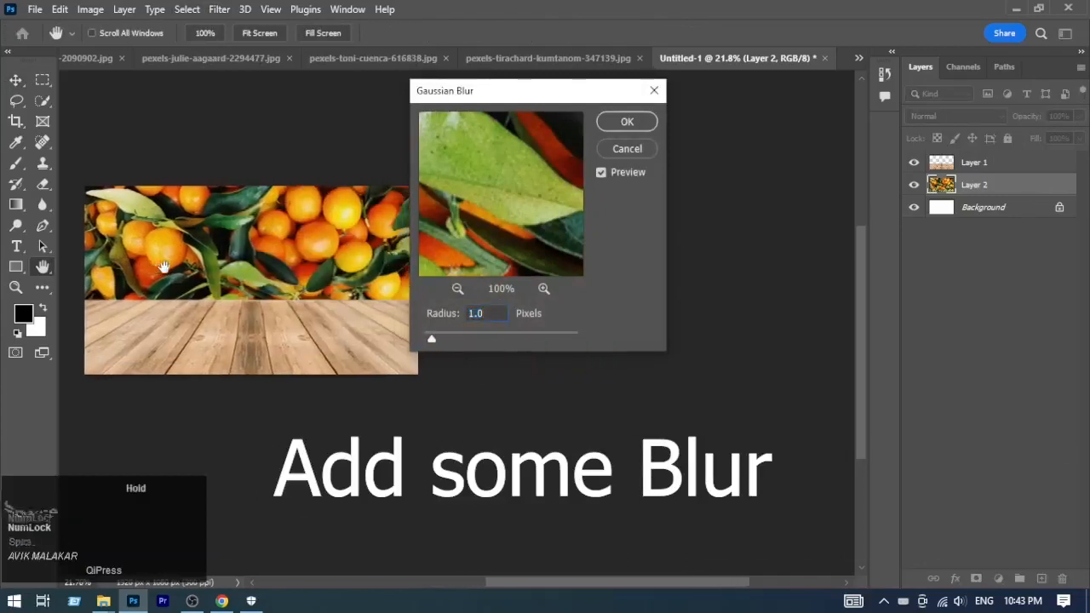
left_click(266, 259)
left_click(222, 256)
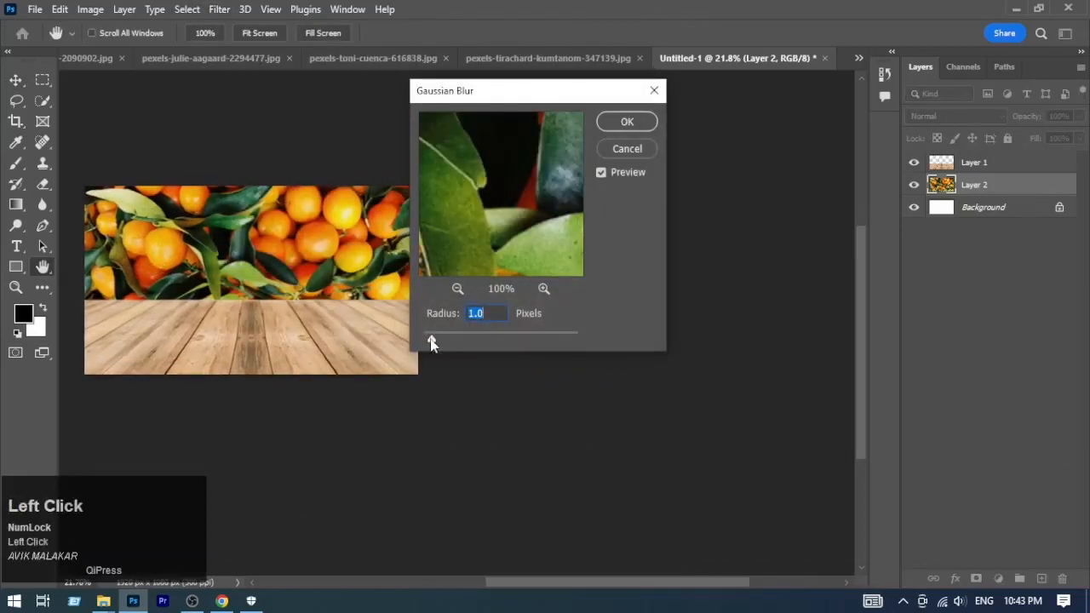
left_click_drag(432, 341, 489, 339)
left_click(610, 124)
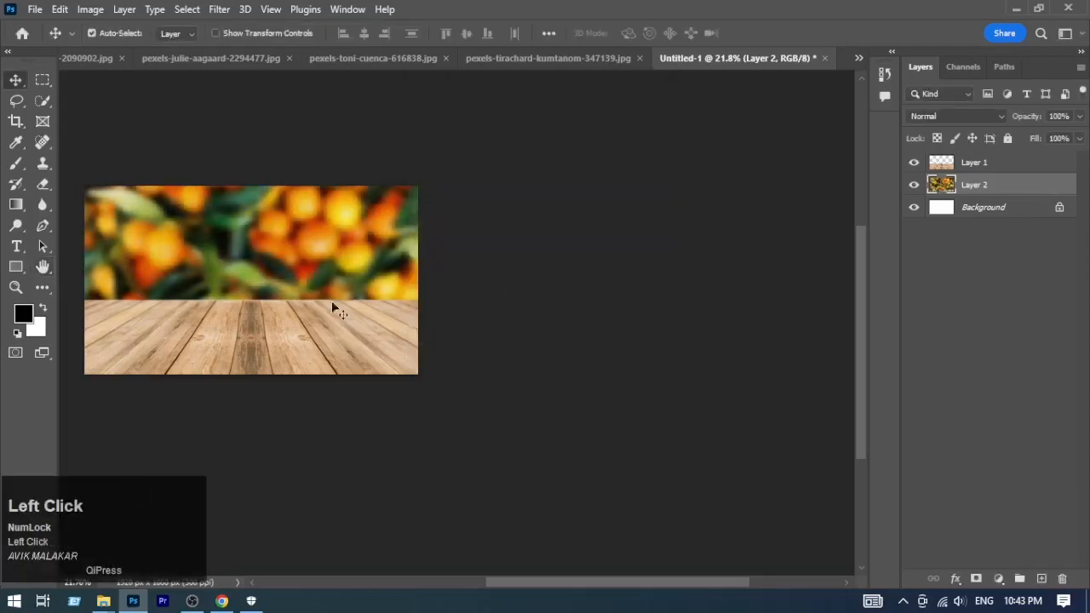
Copy the cut-out orange layer from pexels-dominika-roseclay-2090902.jpg and paste it into Untitled-1
left_click_drag(271, 281, 400, 289)
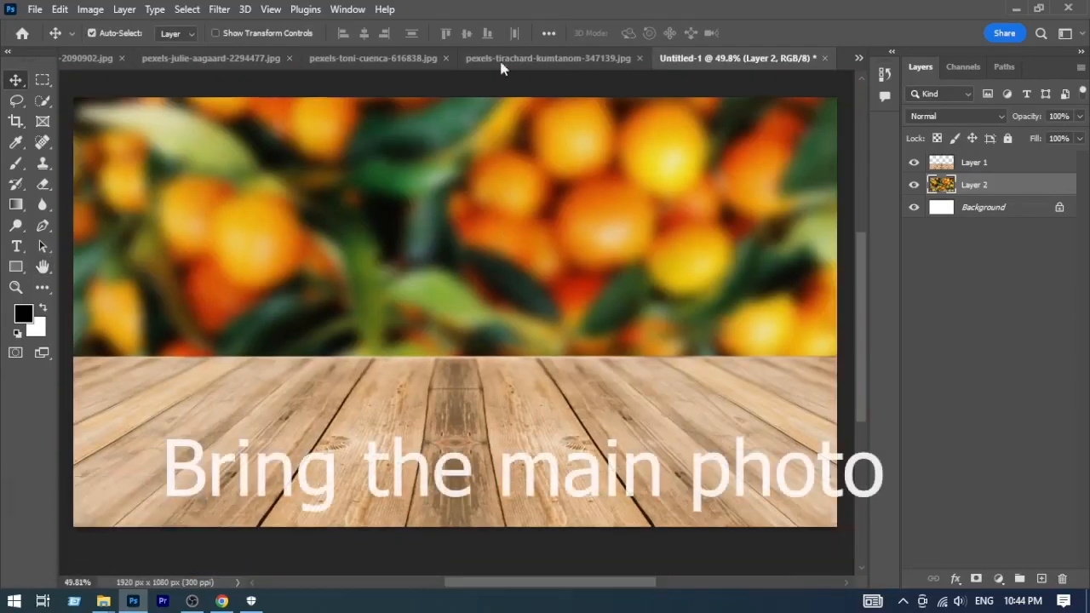
left_click(568, 59)
left_click(560, 57)
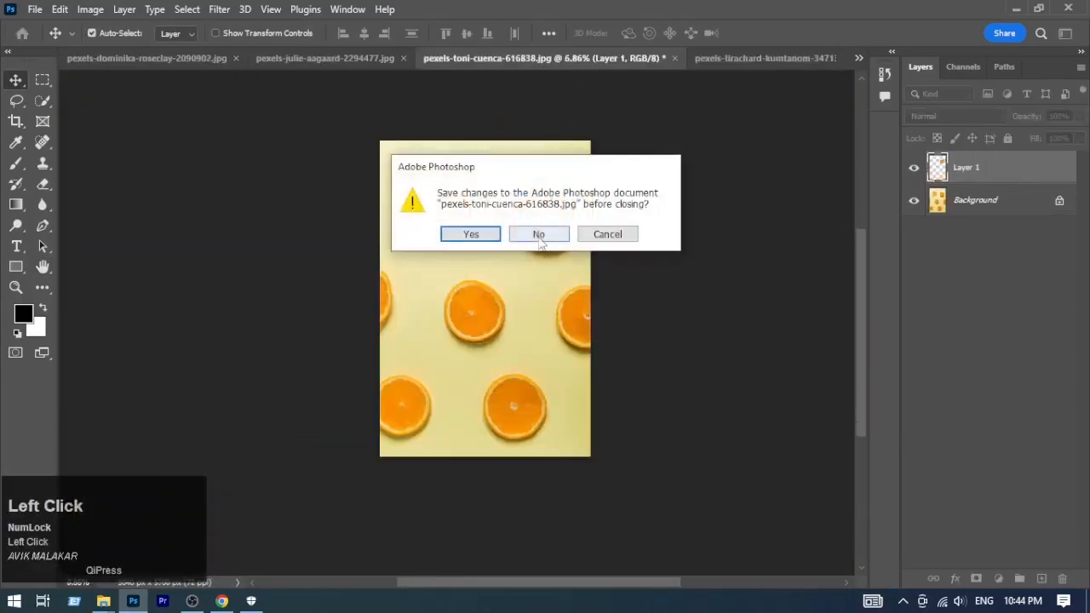
left_click(608, 233)
left_click(366, 58)
left_click_drag(370, 115, 181, 65)
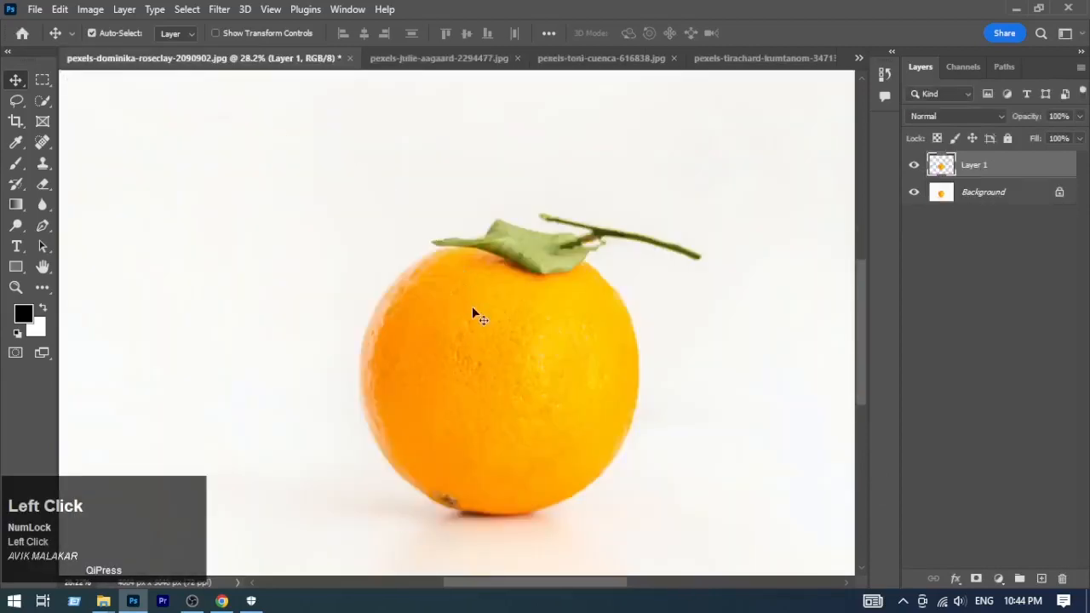
left_click(859, 58)
left_click(653, 134)
key("ctrl+v")
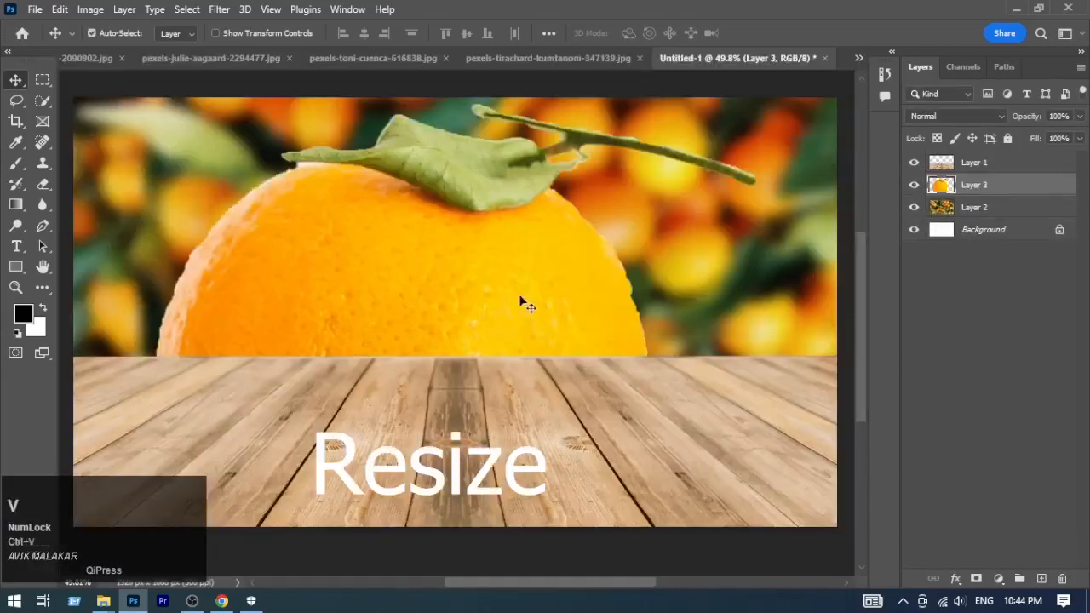
Scale the pasted orange to about 49% and place it near the middle of the canvas
key("ctrl+t")
left_click_drag(758, 98, 504, 326)
left_click_drag(379, 382, 527, 196)
left_click_drag(652, 141, 598, 184)
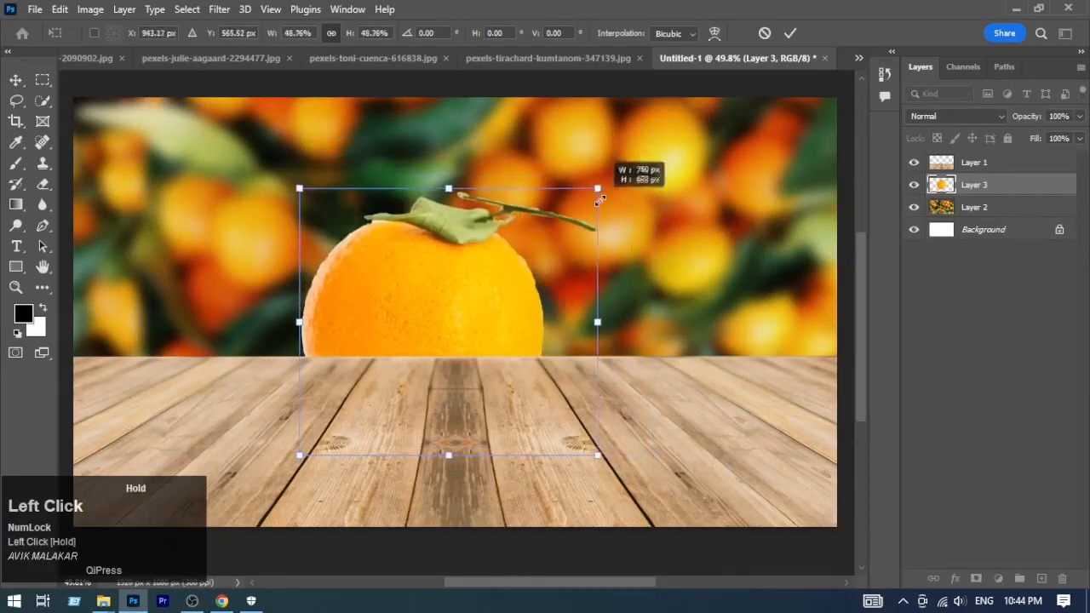
left_click_drag(512, 265, 527, 260)
left_click(791, 33)
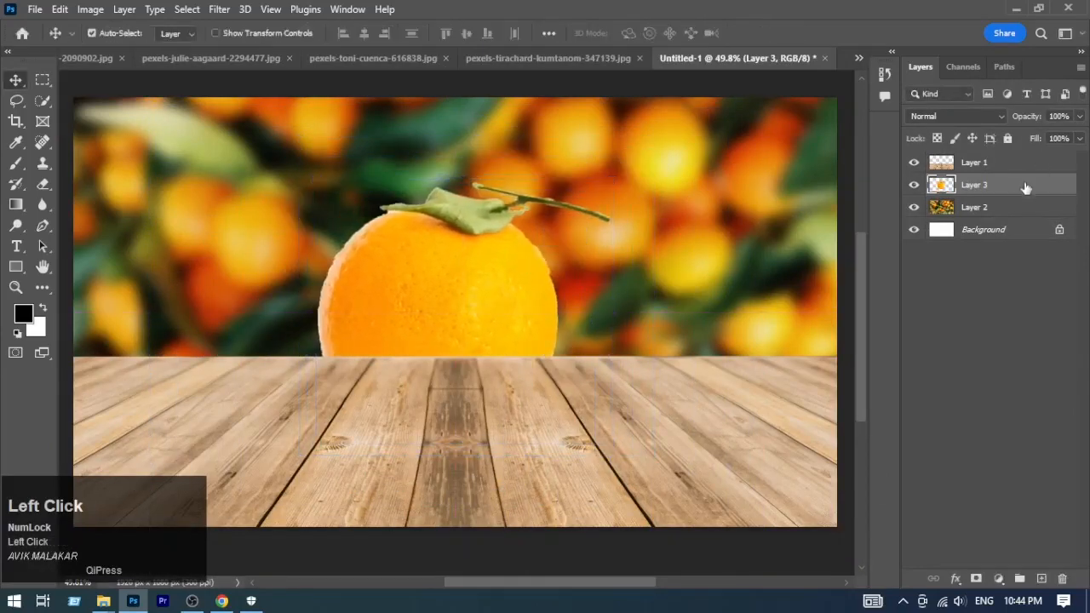
Move the orange layer above the wooden floor layer and shrink the orange slightly, centring it on the planks
left_click_drag(1027, 184, 1005, 160)
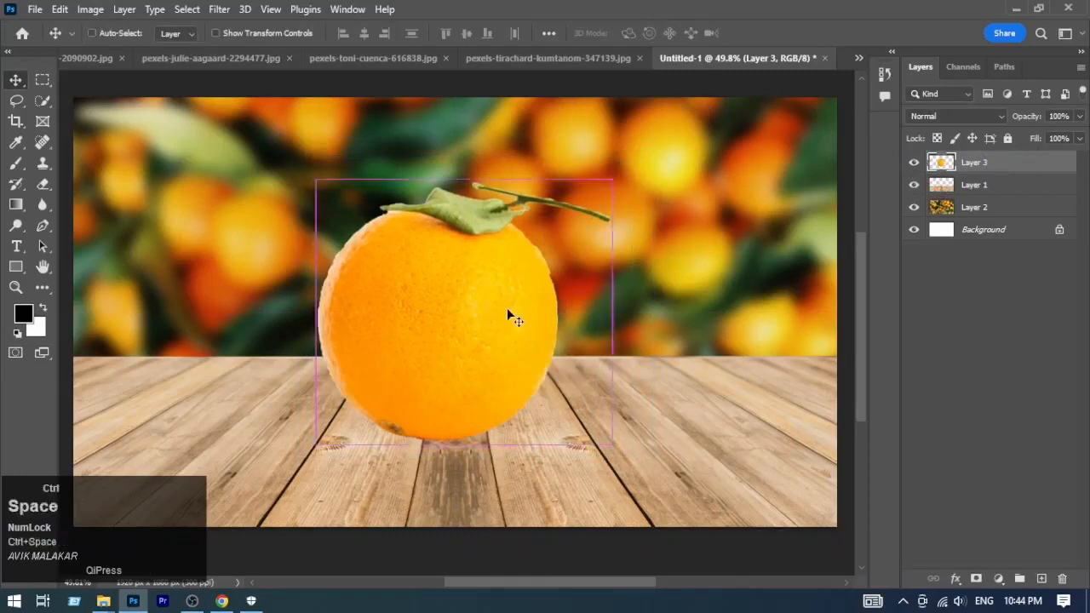
left_click_drag(506, 312, 480, 319)
key("ctrl+t")
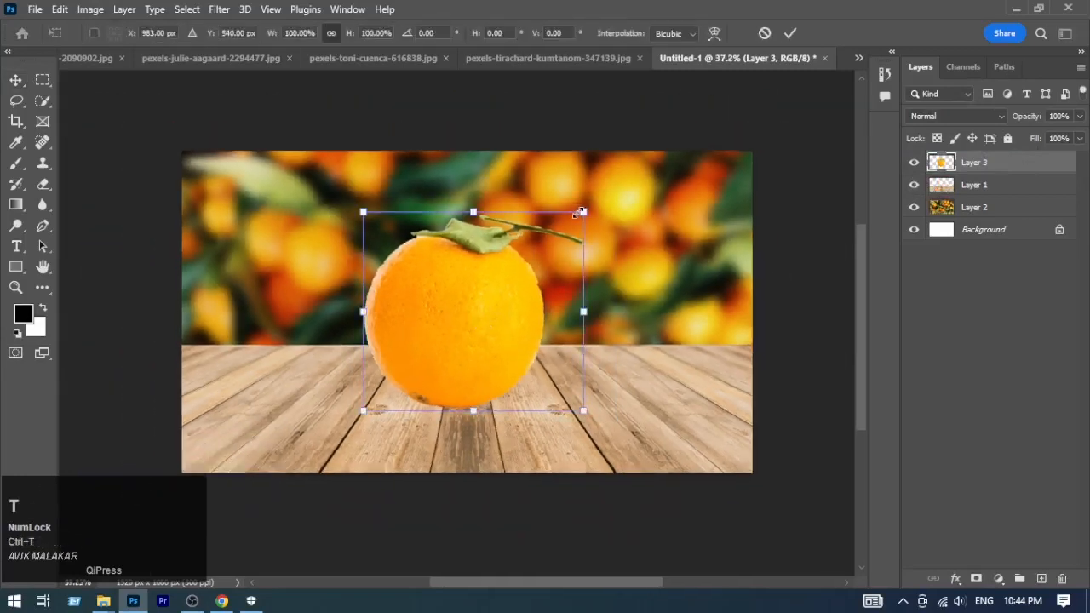
left_click_drag(579, 213, 570, 225)
left_click_drag(505, 314, 522, 302)
left_click(791, 33)
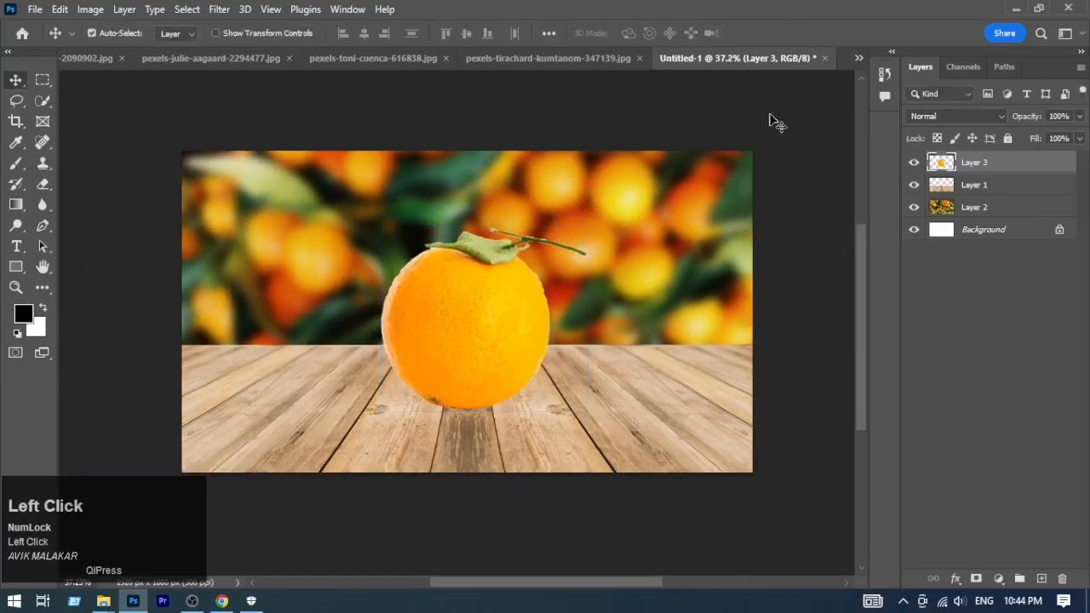
Select the body of the orange without its leaf using the Quick Selection tool
left_click_drag(443, 290, 475, 304)
left_click(43, 100)
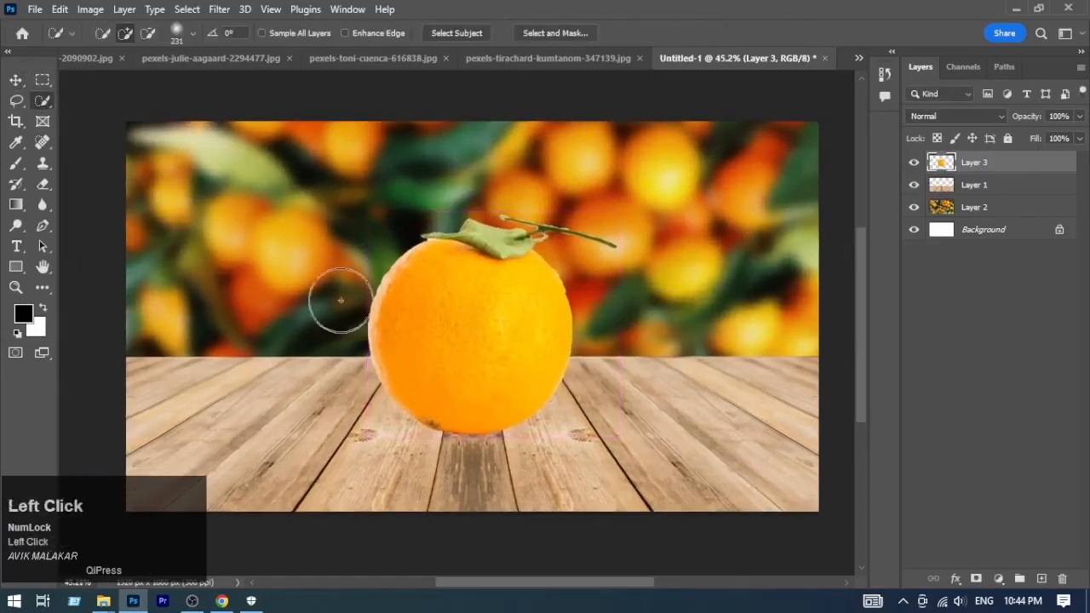
mouse_move(427, 352)
left_mouse_down()
mouse_move(452, 327)
mouse_move(469, 390)
mouse_move(494, 396)
left_mouse_up()
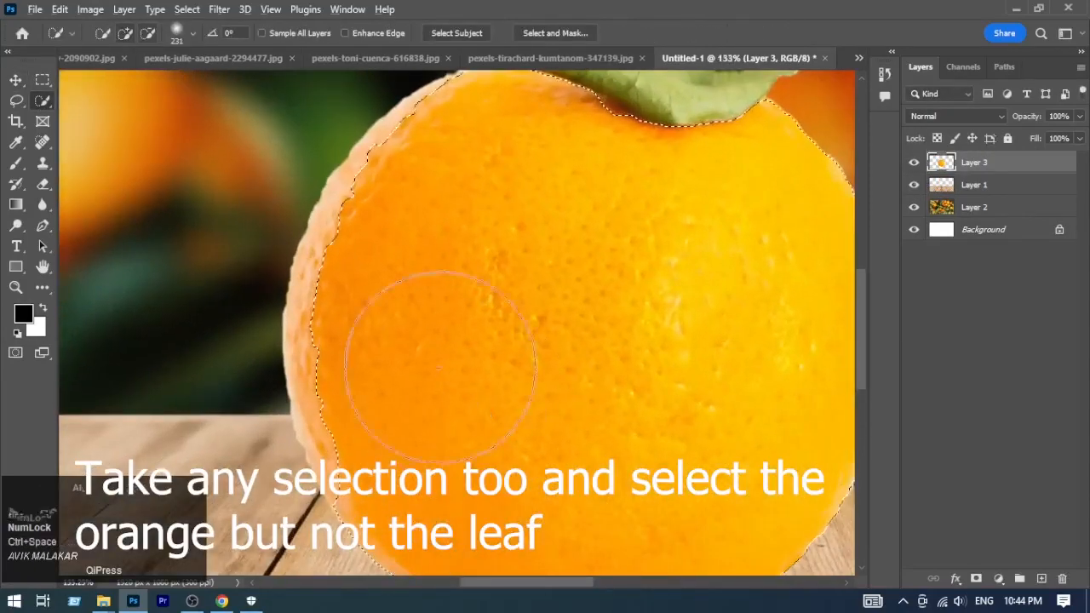
Reduce the Quick Selection brush to 66 px and add the orange's pale left edge to the selection
right_click(598, 359, "alt")
right_click(574, 337, "alt")
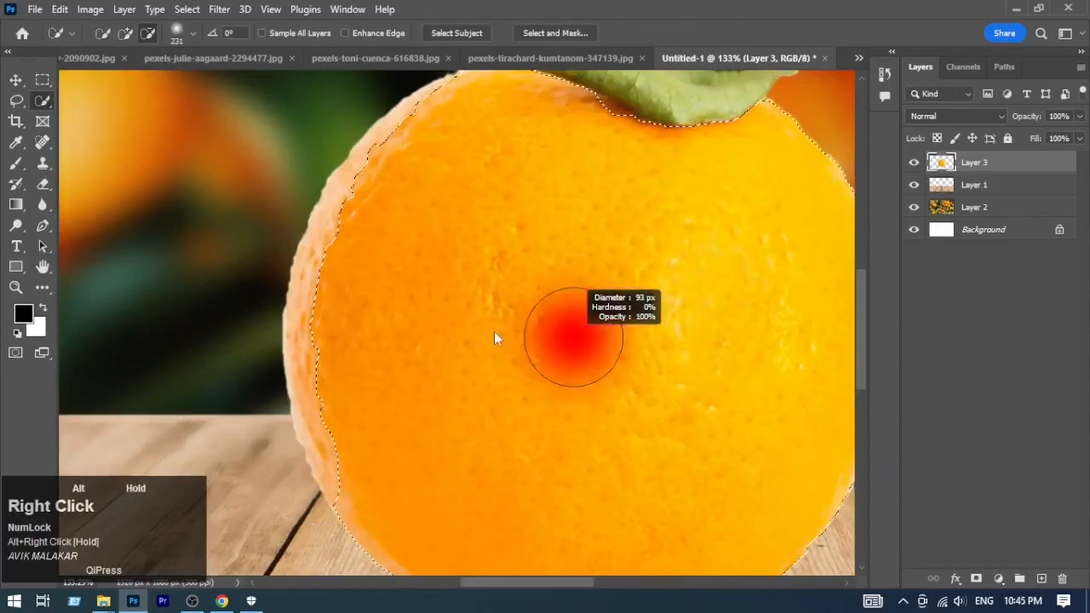
mouse_move(360, 212)
left_mouse_down()
mouse_move(336, 426)
mouse_move(347, 477)
left_mouse_up()
left_click(326, 358)
mouse_move(406, 175)
left_mouse_down()
mouse_move(396, 364)
mouse_move(433, 316)
left_mouse_up()
mouse_move(541, 326)
left_mouse_down()
mouse_move(290, 341)
mouse_move(258, 242)
left_mouse_up()
left_click(304, 235)
mouse_move(451, 298)
left_mouse_down()
mouse_move(371, 353)
mouse_move(433, 312)
left_mouse_up()
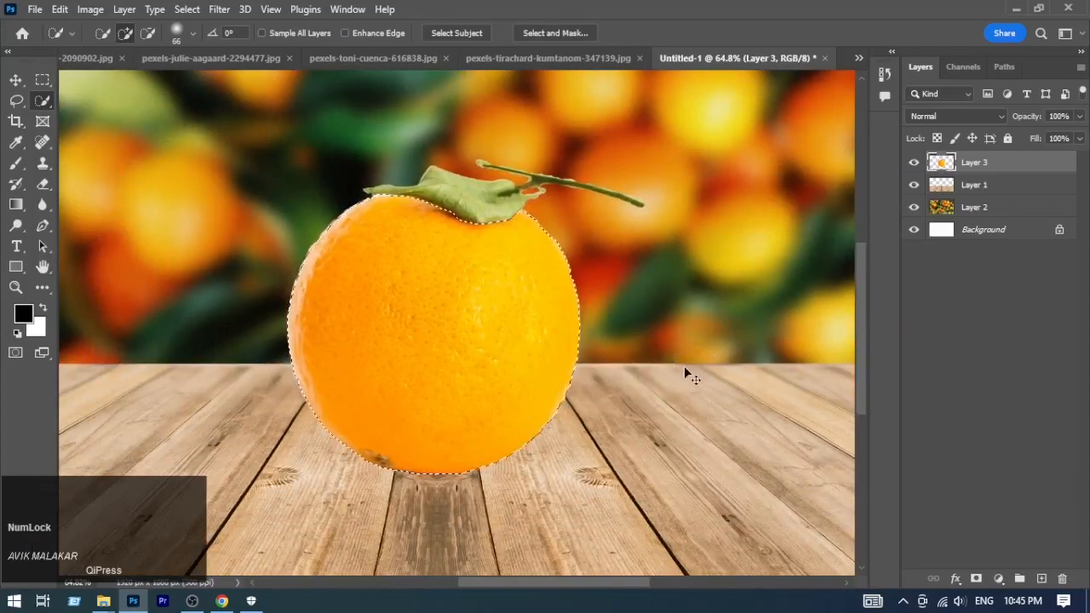
Subtract the lower half of the orange from the selection with the Rectangular Marquee tool
left_click(42, 79)
left_click_drag(252, 326, 657, 492)
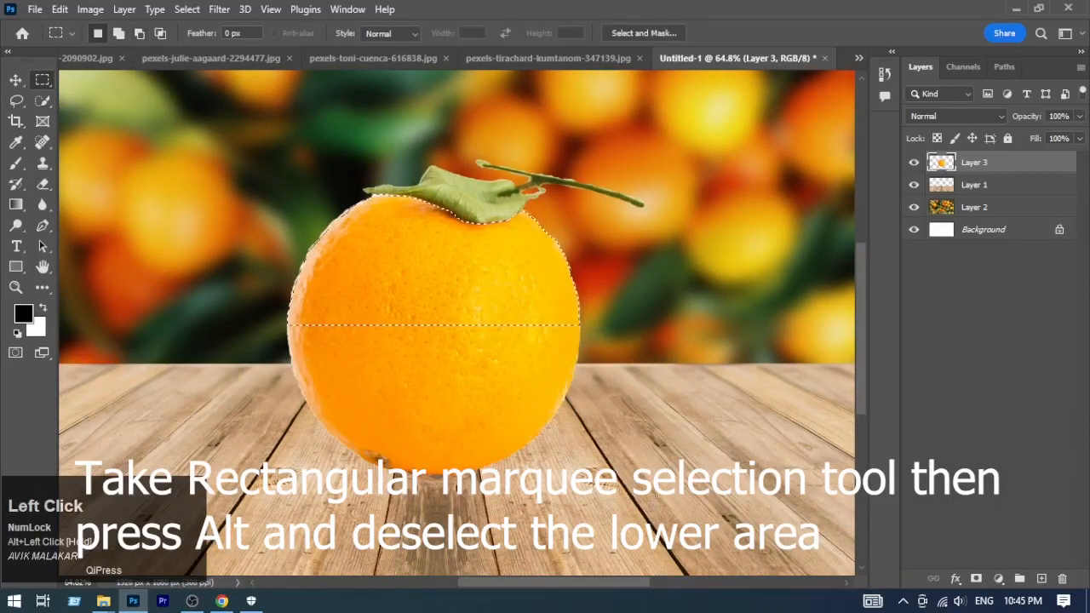
Copy the selected upper half of the orange to a new layer and set its blend mode to Screen
key("ctrl+j")
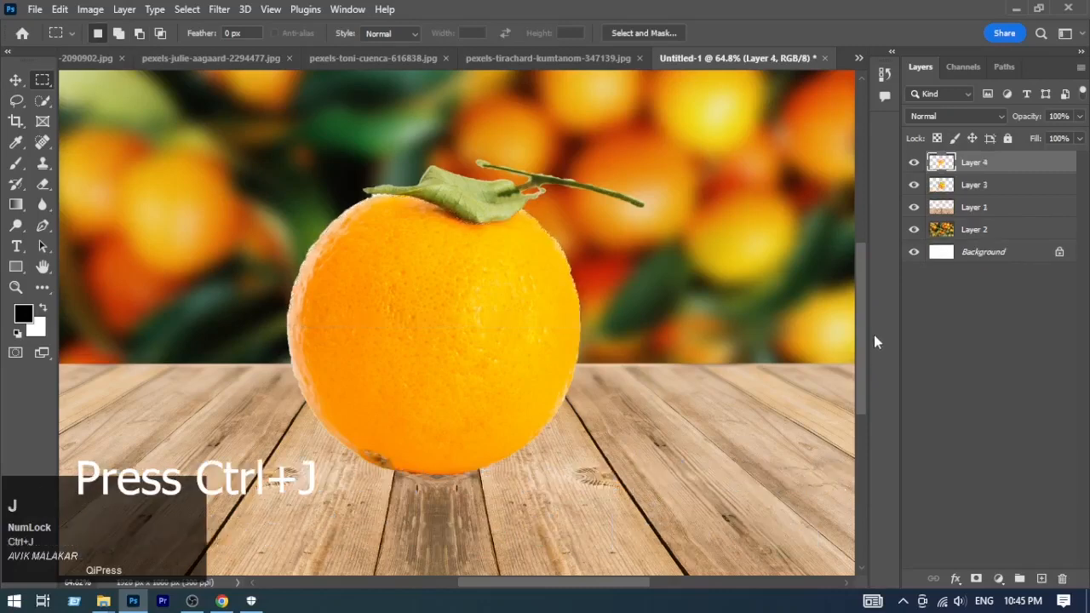
left_click(914, 186)
left_click(914, 187)
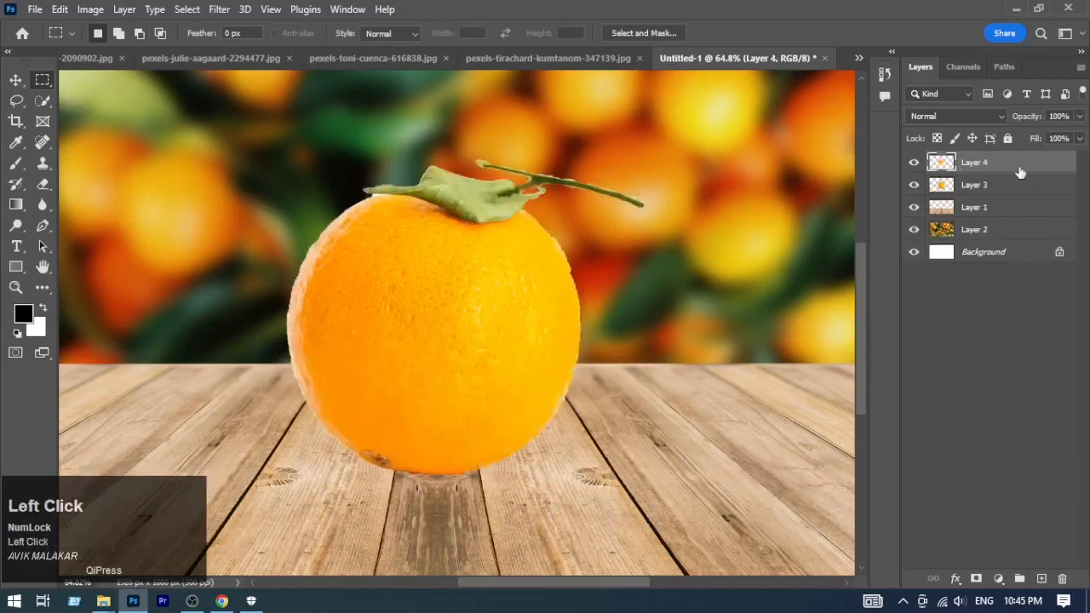
left_click(955, 116)
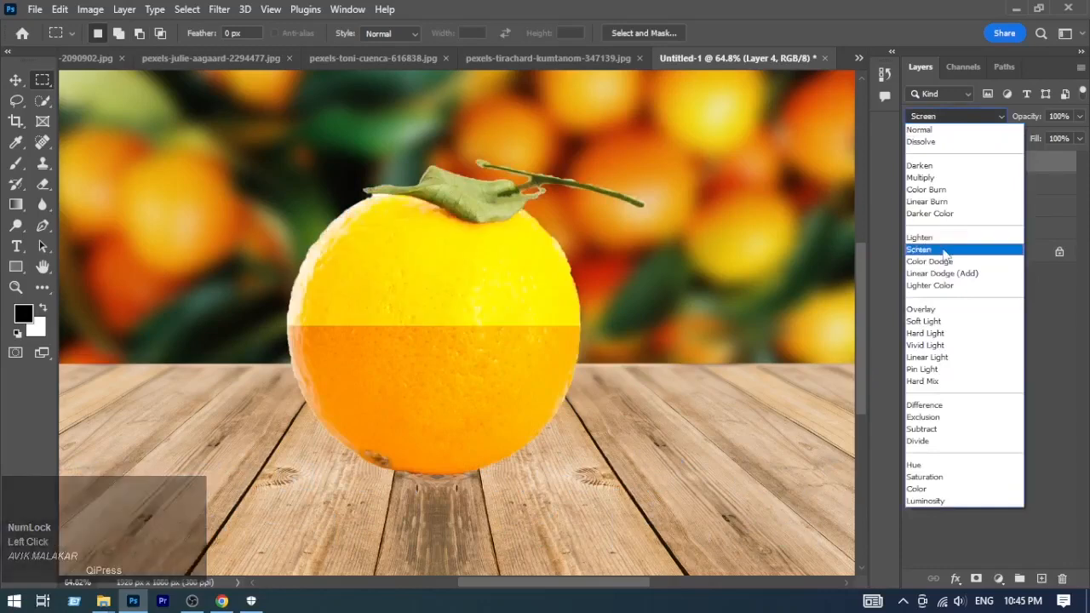
left_click(944, 249)
left_click(15, 79)
key("m")
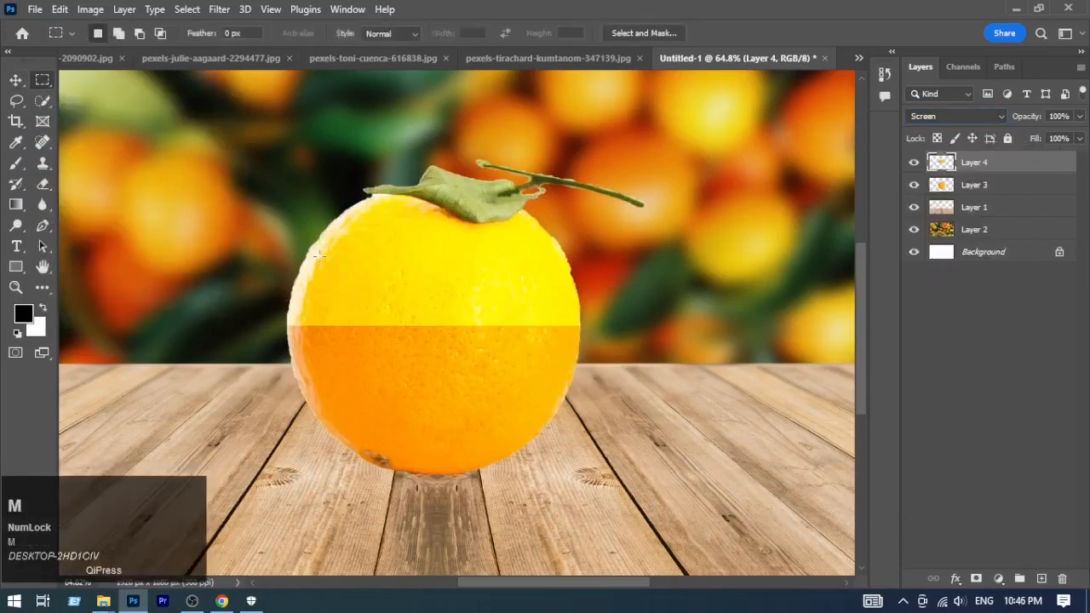
key("v")
left_click(418, 247)
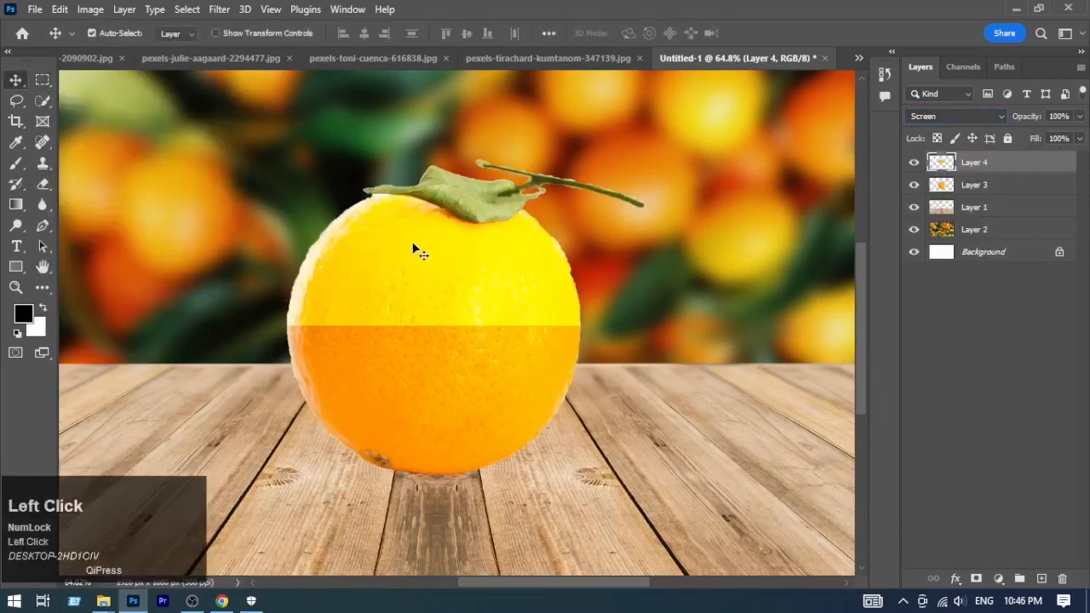
Desaturate the upper-half copy of the orange and hide the full orange layer beneath it
left_click(91, 9)
mouse_move(107, 53)
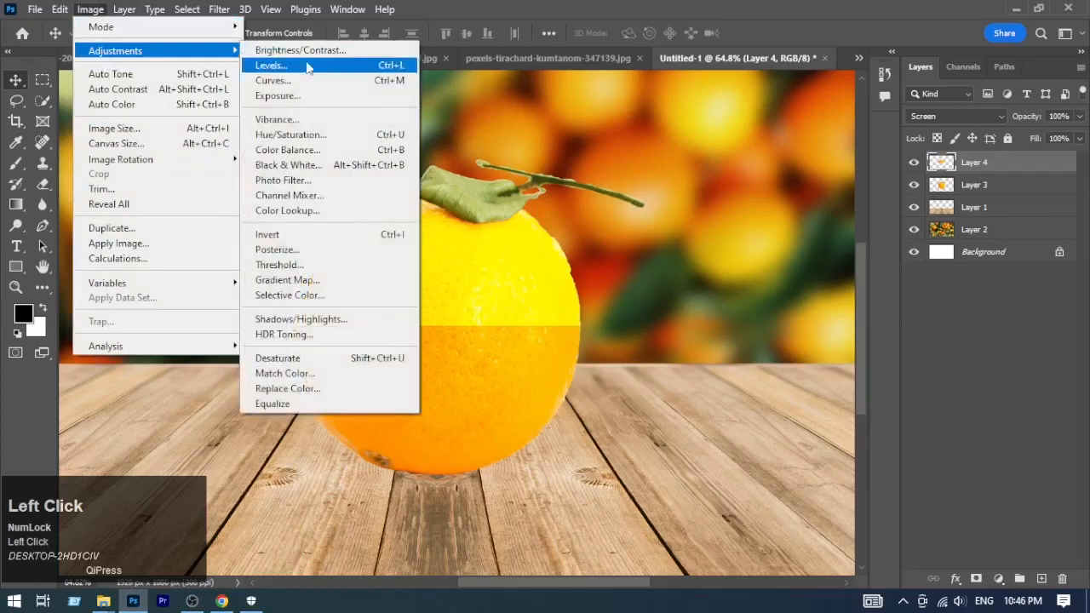
left_click(353, 357)
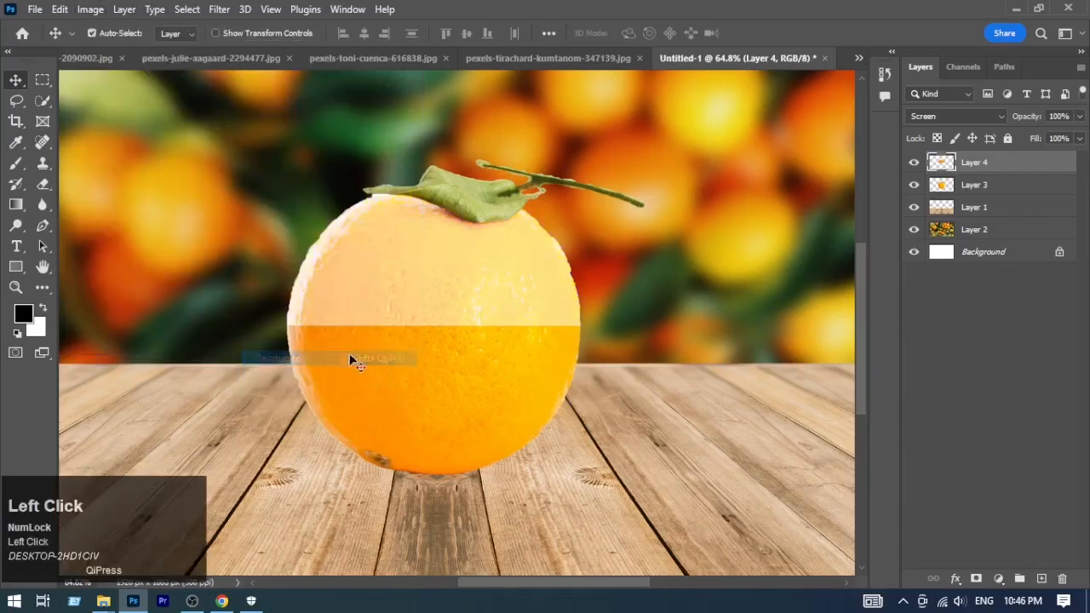
left_click(90, 9)
left_click(913, 185)
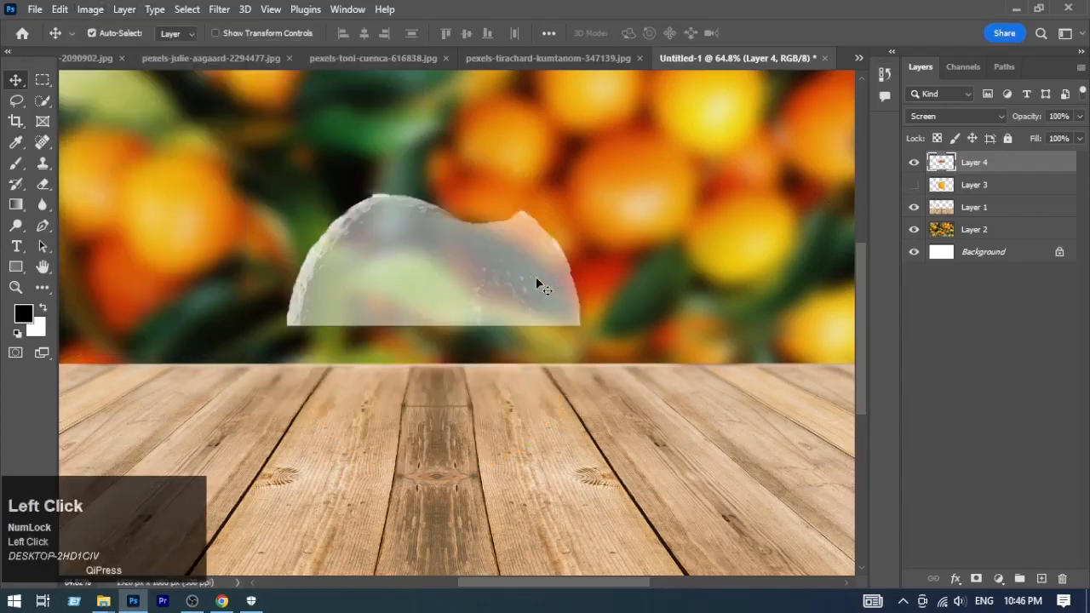
Apply Levels to the desaturated upper half with black input 104, midtone about 1.06 and white input 255
left_click(91, 11)
mouse_move(115, 52)
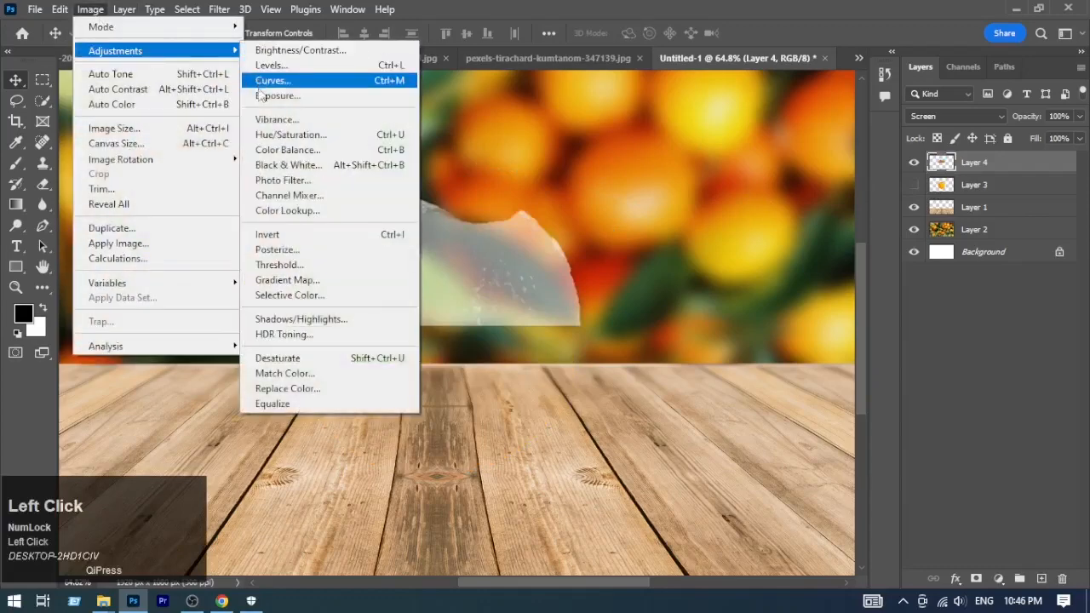
left_click(271, 66)
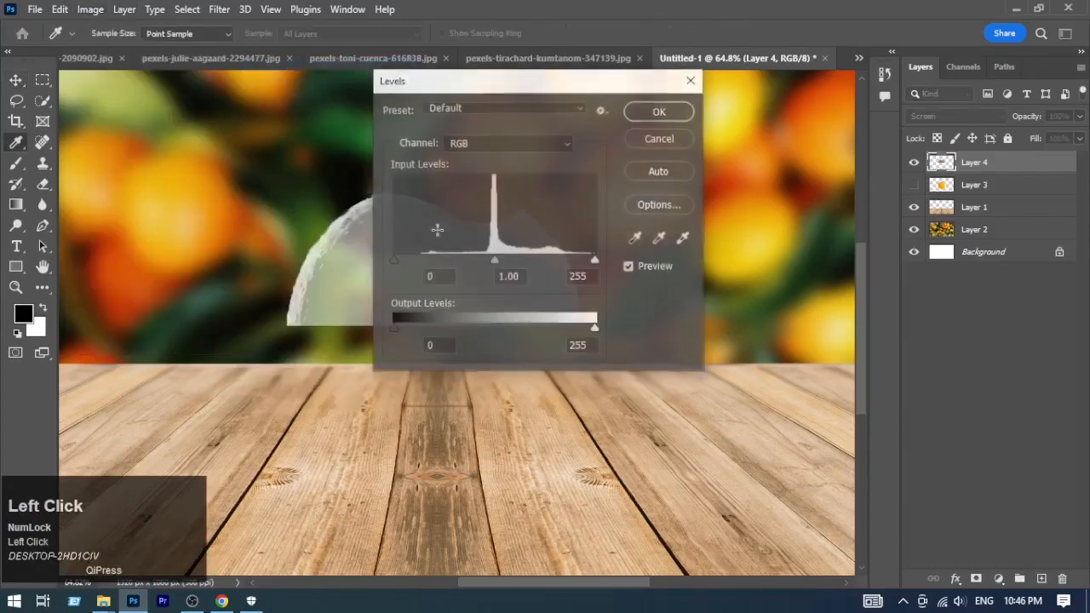
left_click_drag(529, 87, 665, 133)
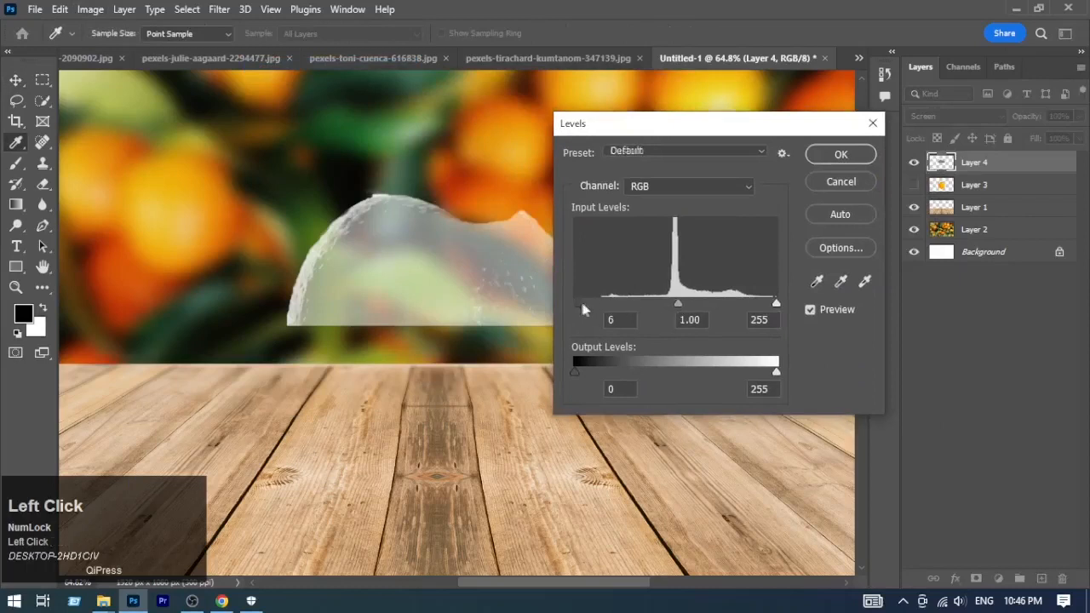
left_click_drag(582, 309, 640, 304)
left_click_drag(768, 311, 782, 313)
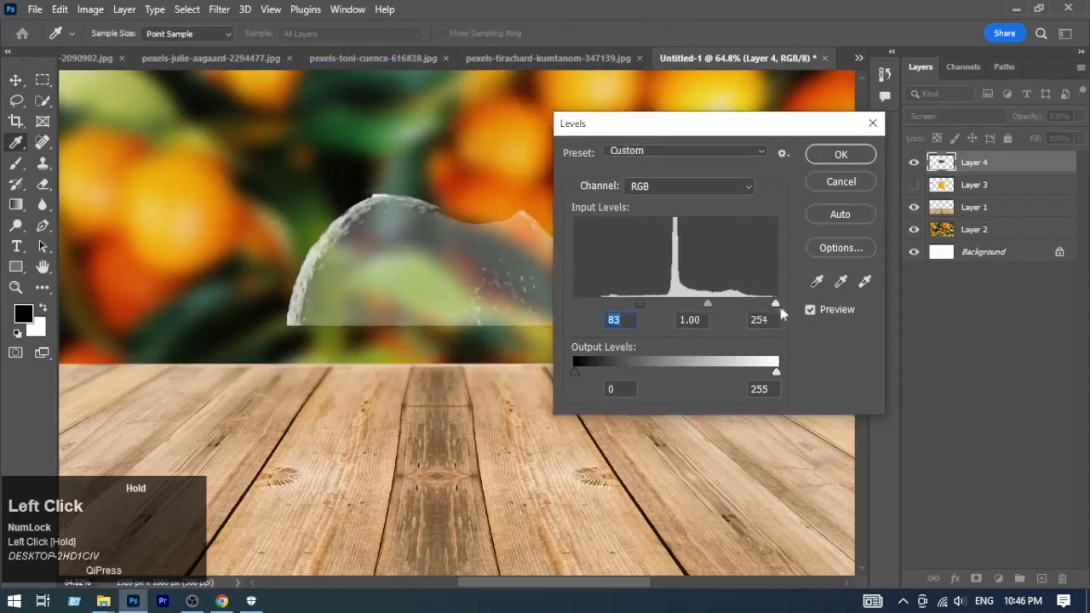
left_click_drag(654, 307, 710, 309)
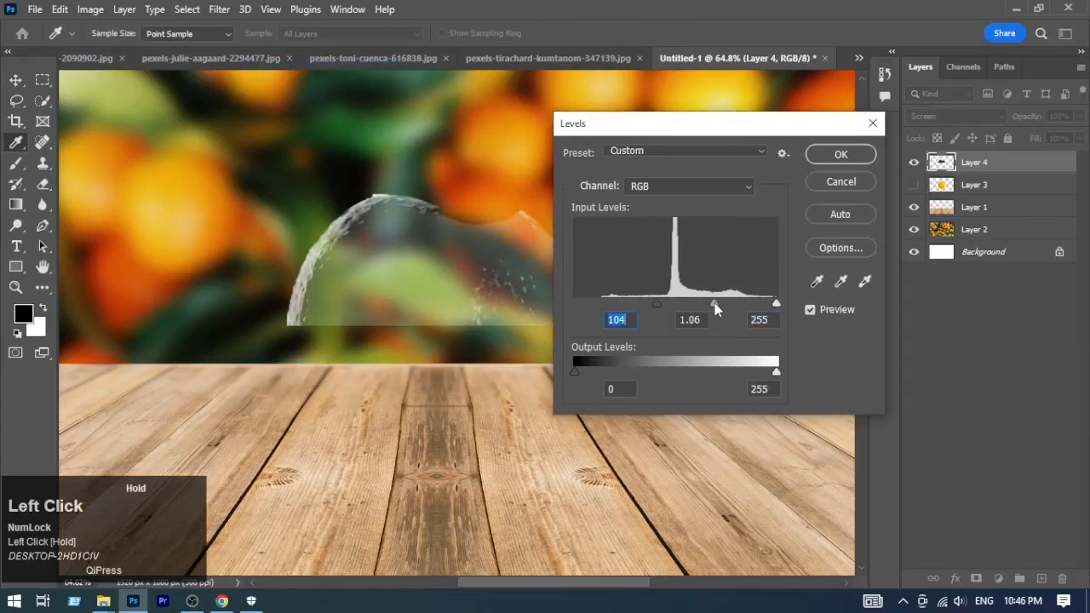
left_click(841, 154)
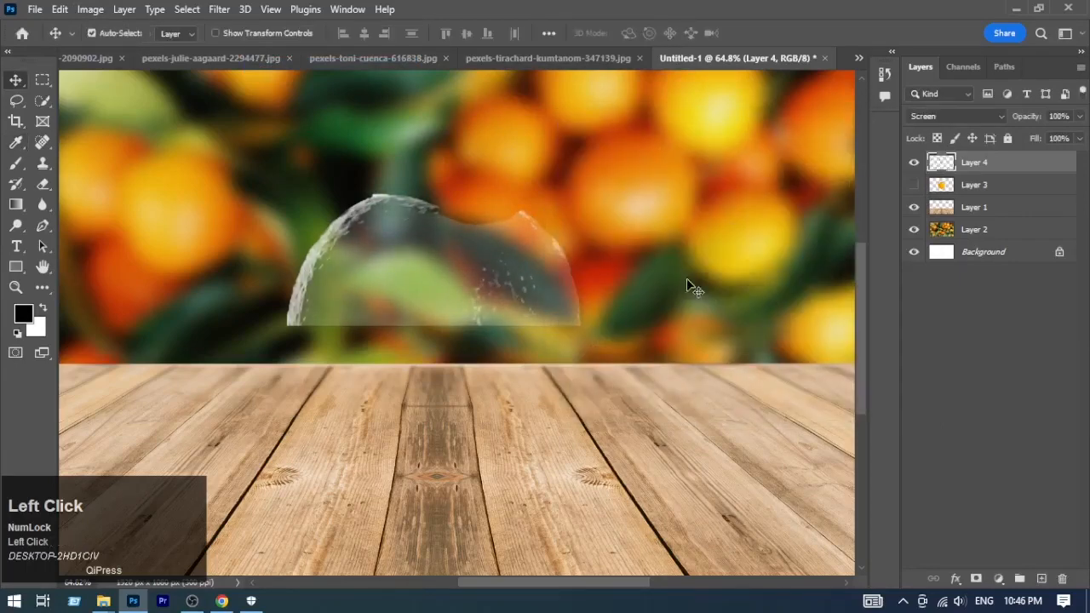
Show the full orange layer and mask out its upper half using the outline of the transparent copy as the selection
left_click(913, 188)
left_click(913, 189)
left_click(913, 189)
left_click(913, 189)
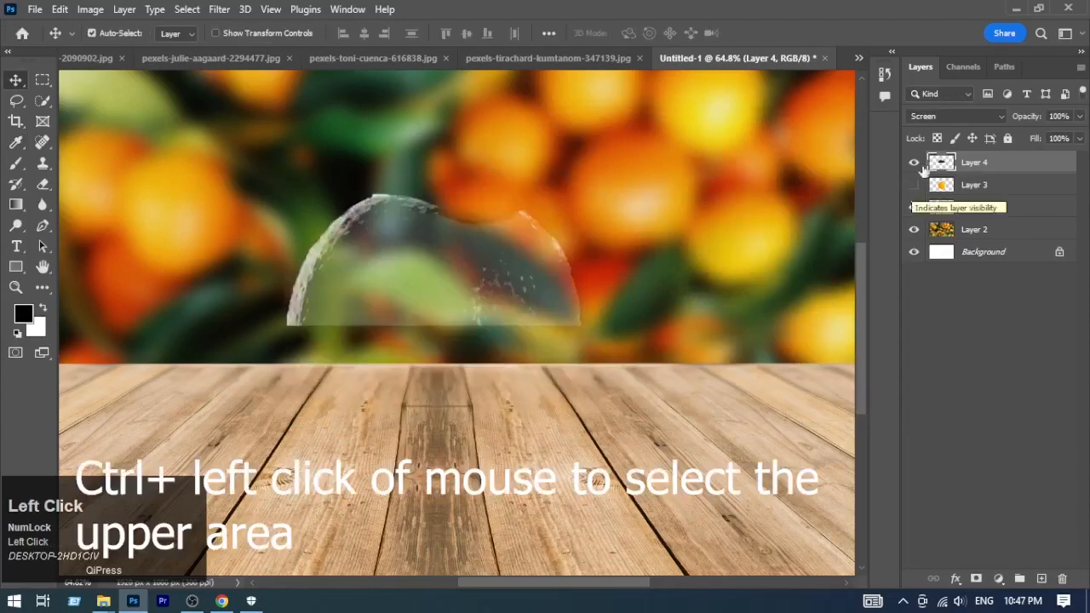
left_click(941, 164, "ctrl")
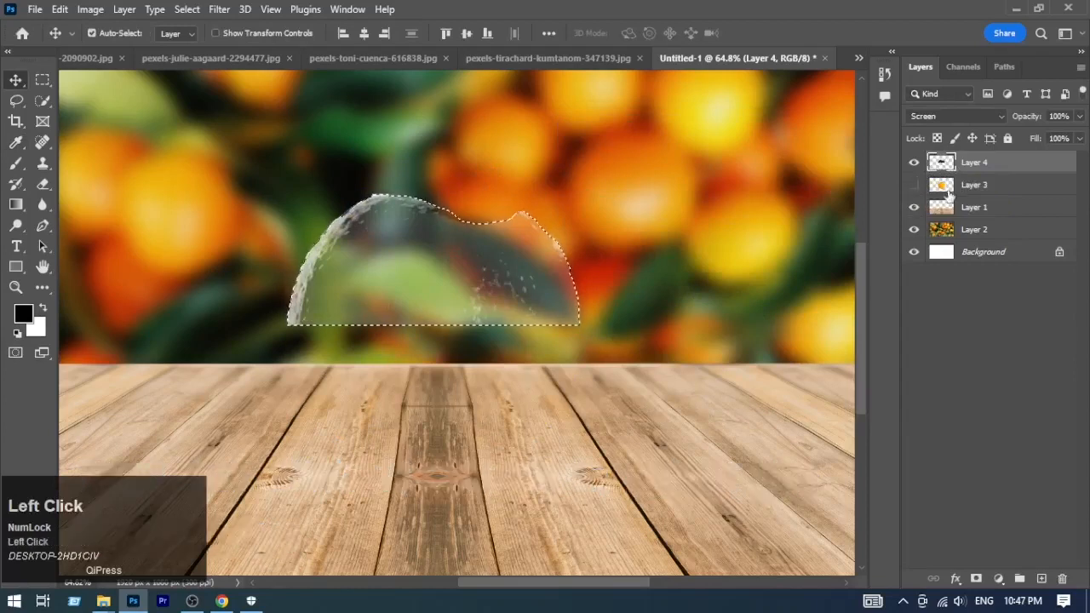
left_click(914, 185)
left_click(1003, 190)
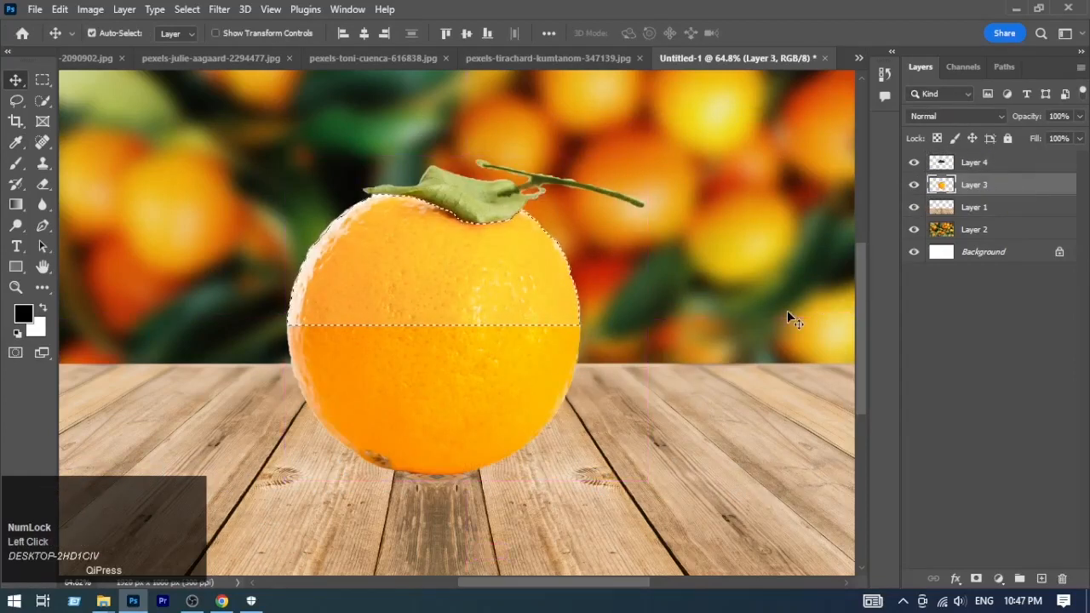
key("ctrl+shift+i")
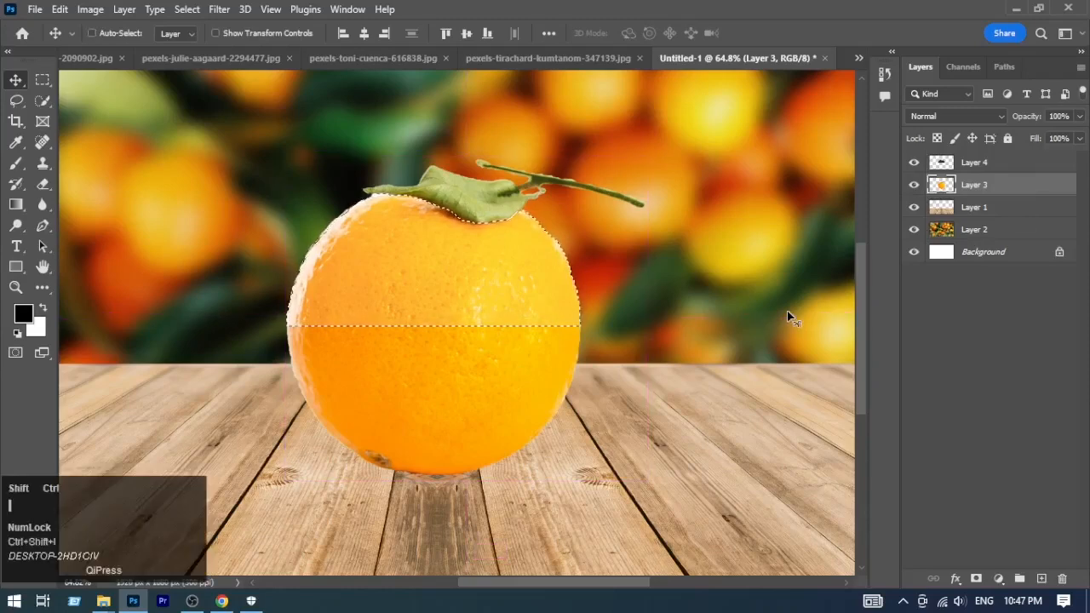
left_click(977, 578, "alt")
key("ctrl+space")
left_click_drag(600, 390, 536, 392)
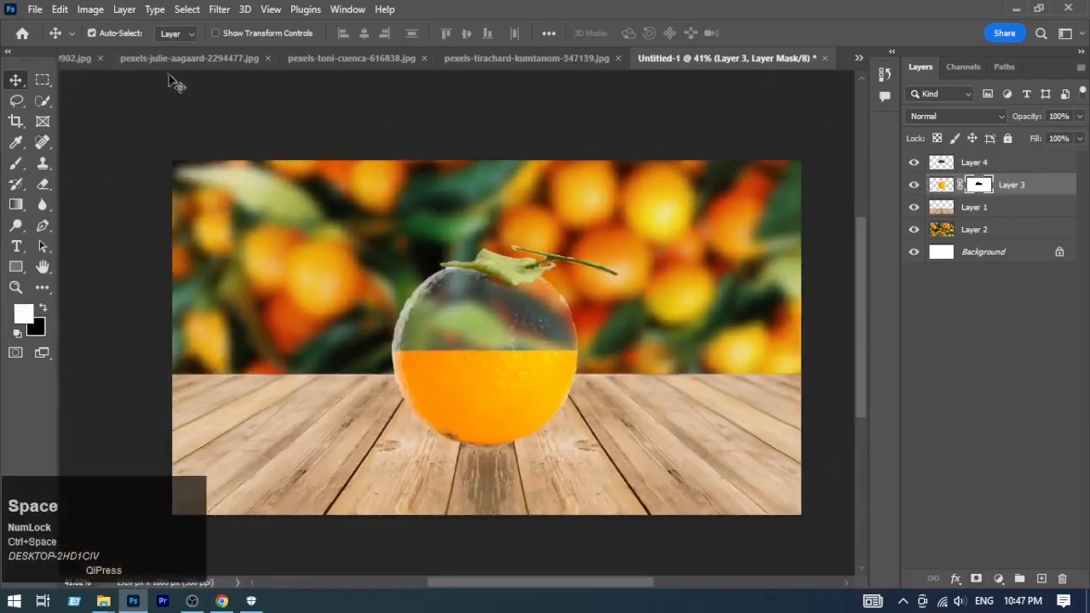
Copy the cut-out orange slice from pexels-toni-cuenca-616838.jpg into the Untitled-1 composite
left_click(175, 60)
left_click(94, 59)
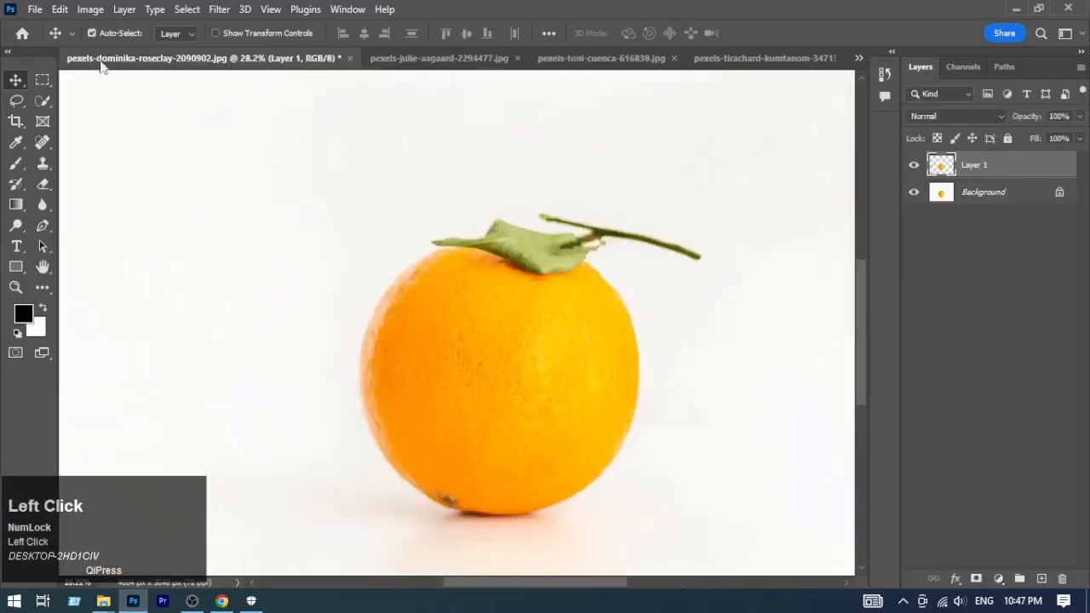
left_click(575, 58)
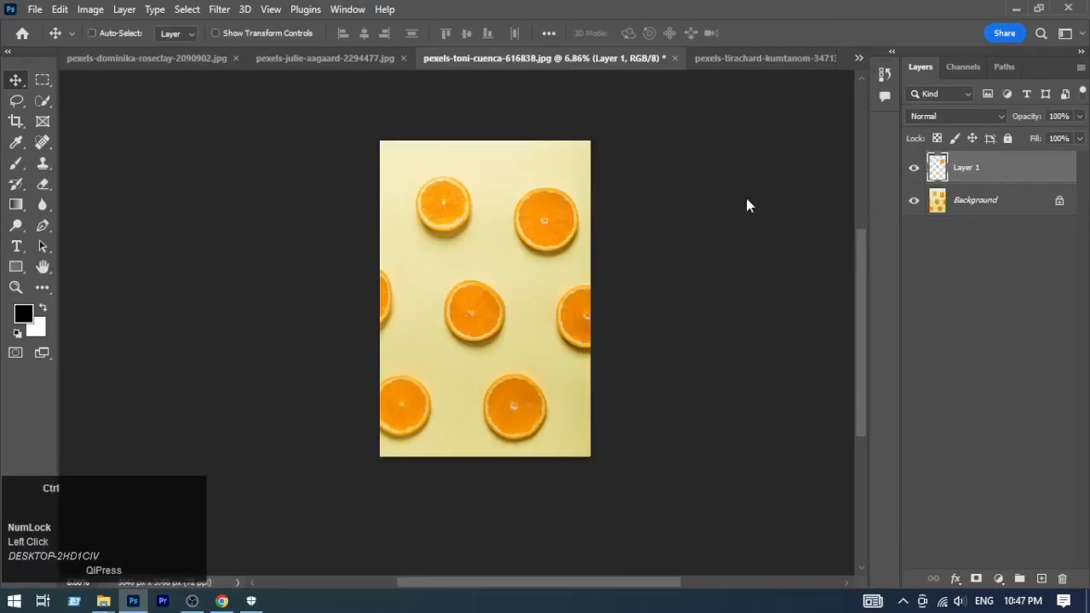
left_click(914, 200)
left_click_drag(542, 222, 504, 254)
left_click(860, 59)
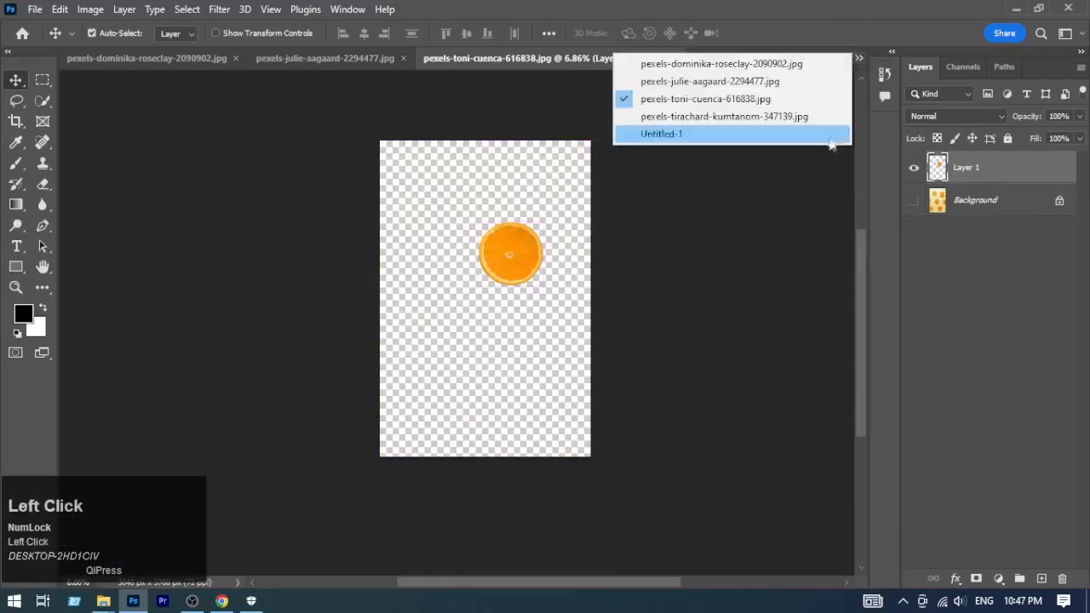
left_click(831, 136)
key("ctrl+v")
Scale the pasted orange slice down to 55.46% and place it over the whole orange
key("ctrl+t")
left_click_drag(683, 159, 569, 281)
left_click_drag(301, 279, 354, 320)
left_click_drag(486, 315, 488, 377)
left_click_drag(479, 437, 494, 308)
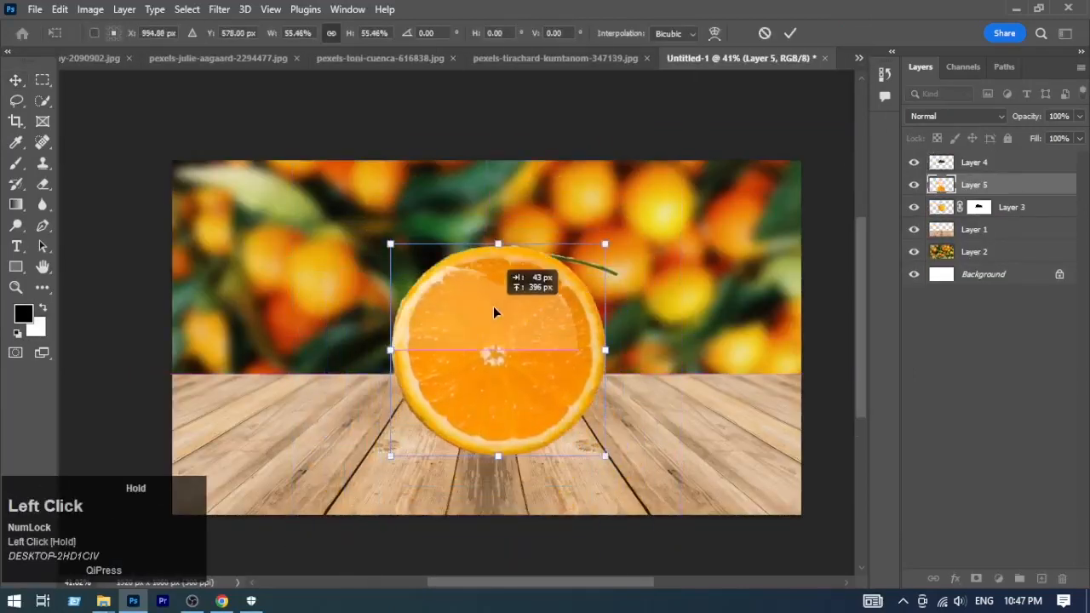
left_click(715, 33)
left_click_drag(498, 457, 557, 319)
key("ctrl+z")
left_click(715, 33)
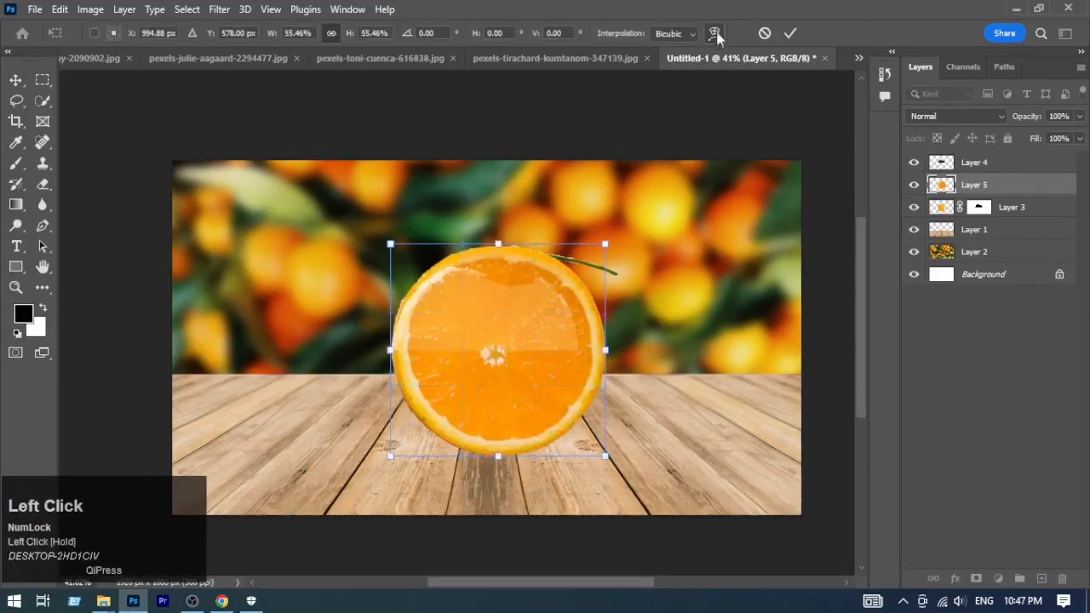
Squash the slice into a flat ellipse of 48.23% width and 19.49% height, spanning the orange's cut line
right_click(534, 317)
left_click(554, 326)
left_click_drag(499, 457, 500, 320)
left_click_drag(501, 283, 491, 350)
left_click_drag(594, 351, 577, 352)
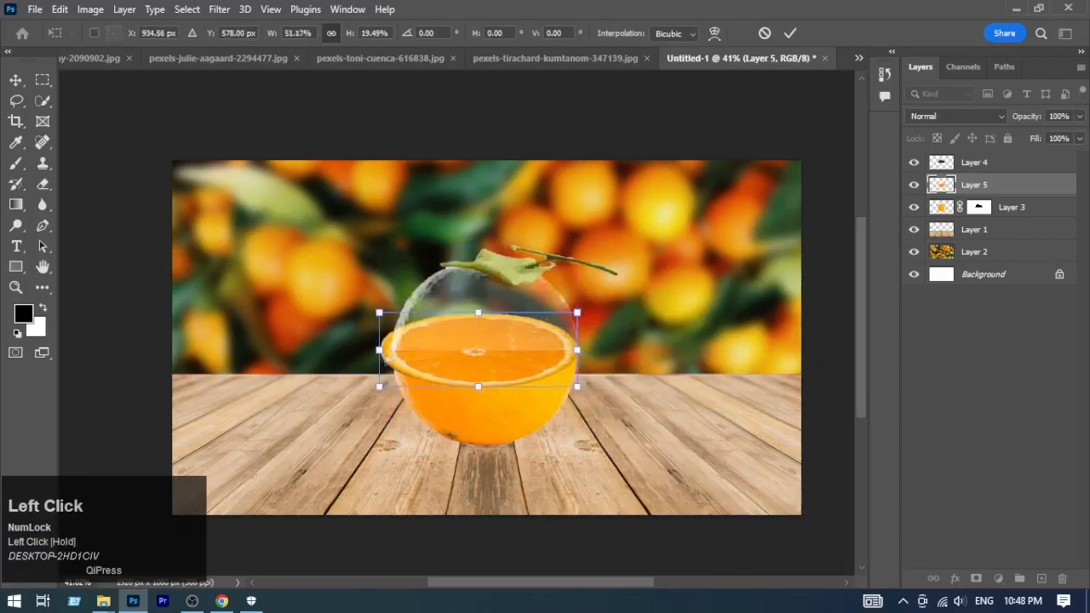
left_click_drag(380, 352, 389, 353)
Reduce the slice's height to about 16% so it sits on the lower half, and apply the transform
left_click_drag(517, 378, 554, 397)
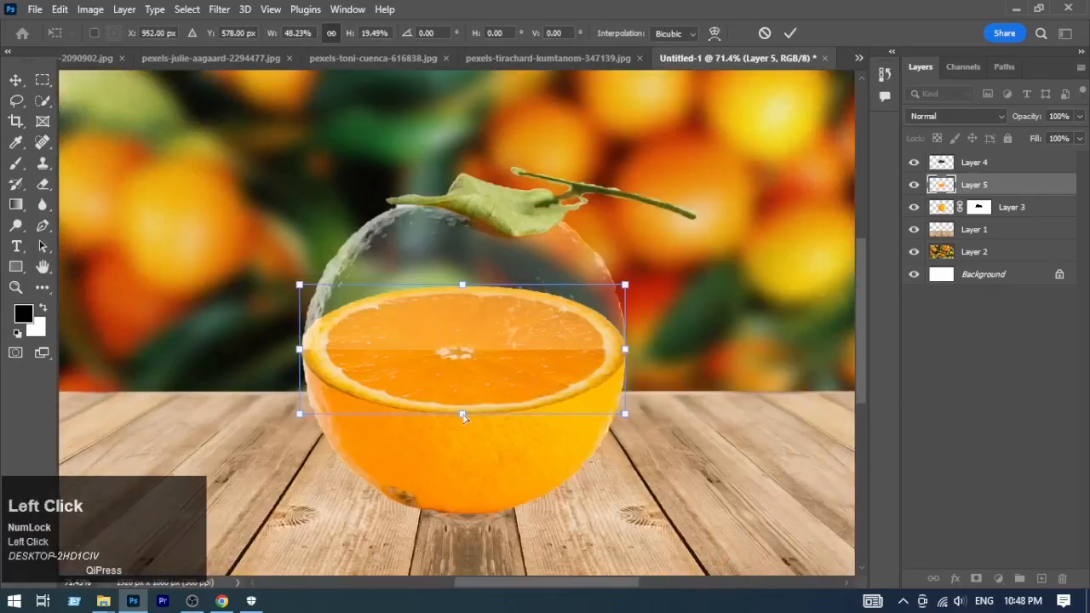
left_click_drag(462, 414, 462, 401)
left_click_drag(463, 291, 464, 299)
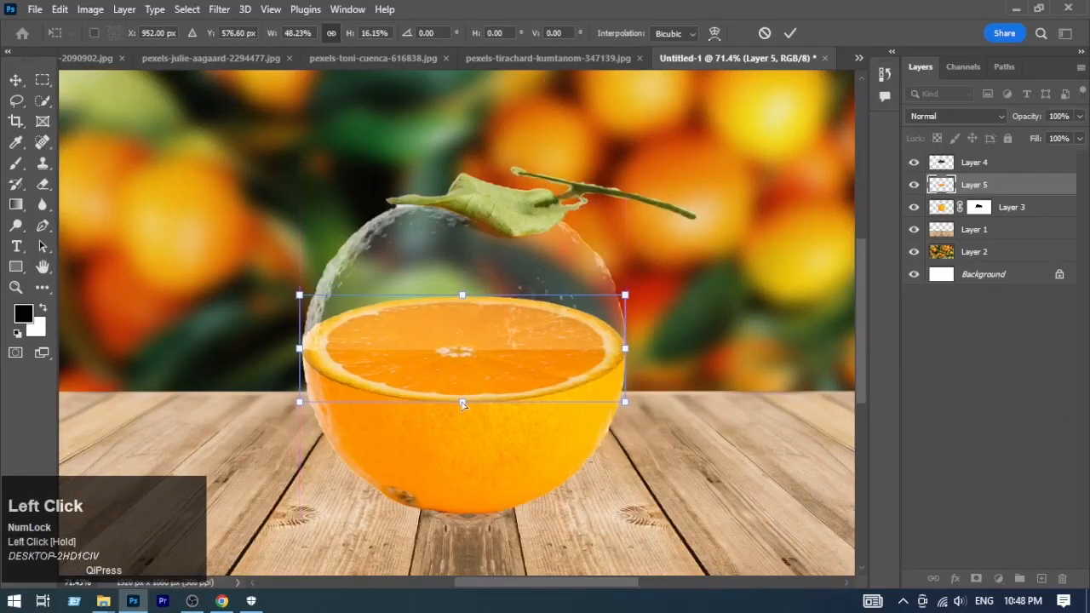
left_click_drag(462, 405, 462, 401)
left_click(790, 34)
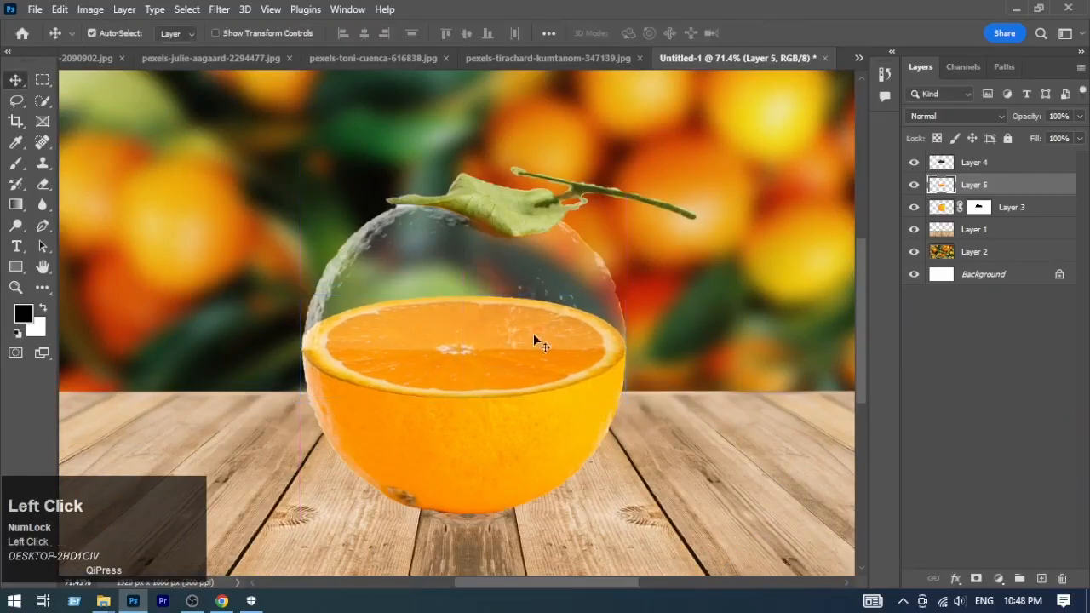
Warp Layer 4's transparent orange top, bending its straight lower edge down along the slice's front rim
left_click_drag(460, 349, 482, 378)
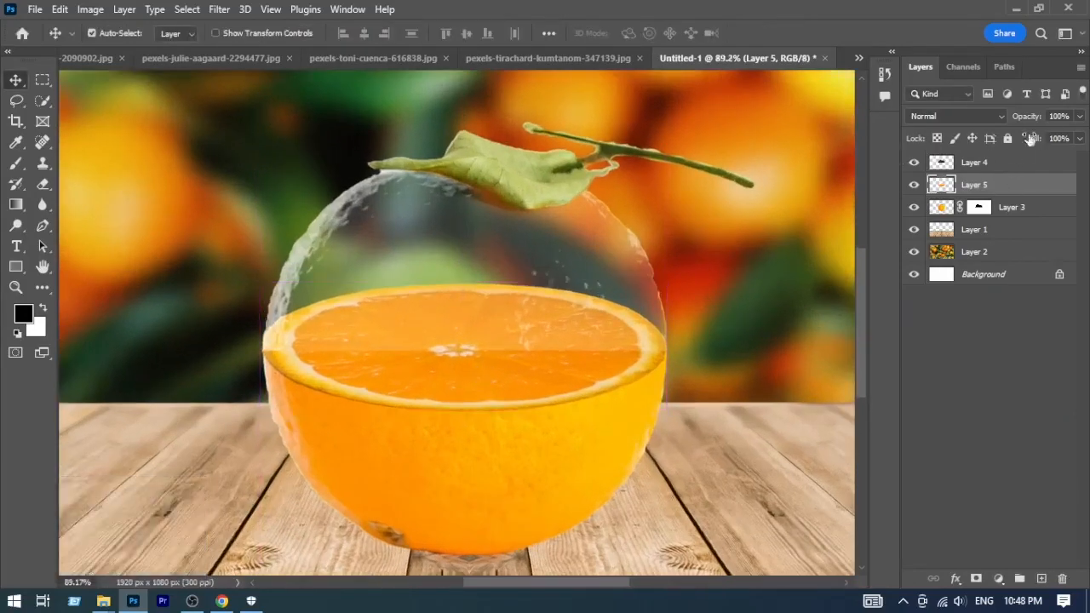
left_click(1010, 164)
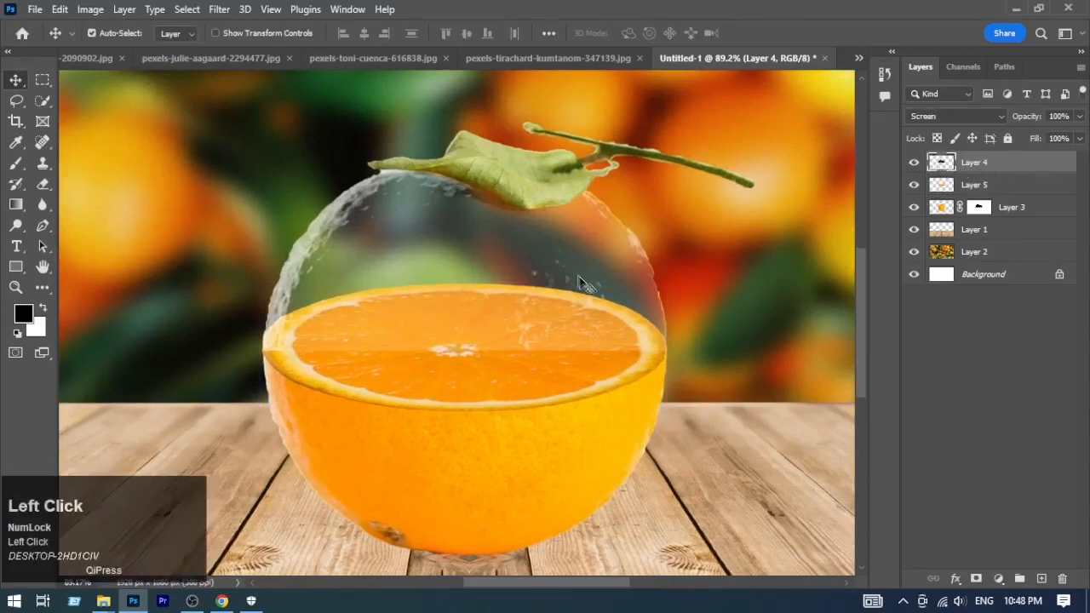
key("ctrl+t")
left_click(715, 33)
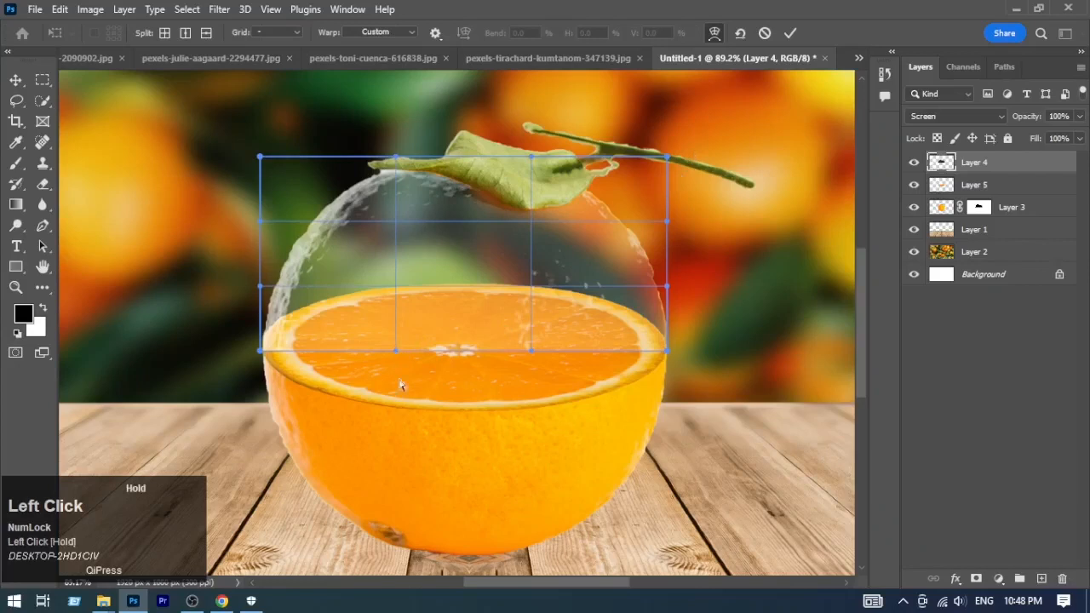
left_click_drag(396, 349, 381, 453)
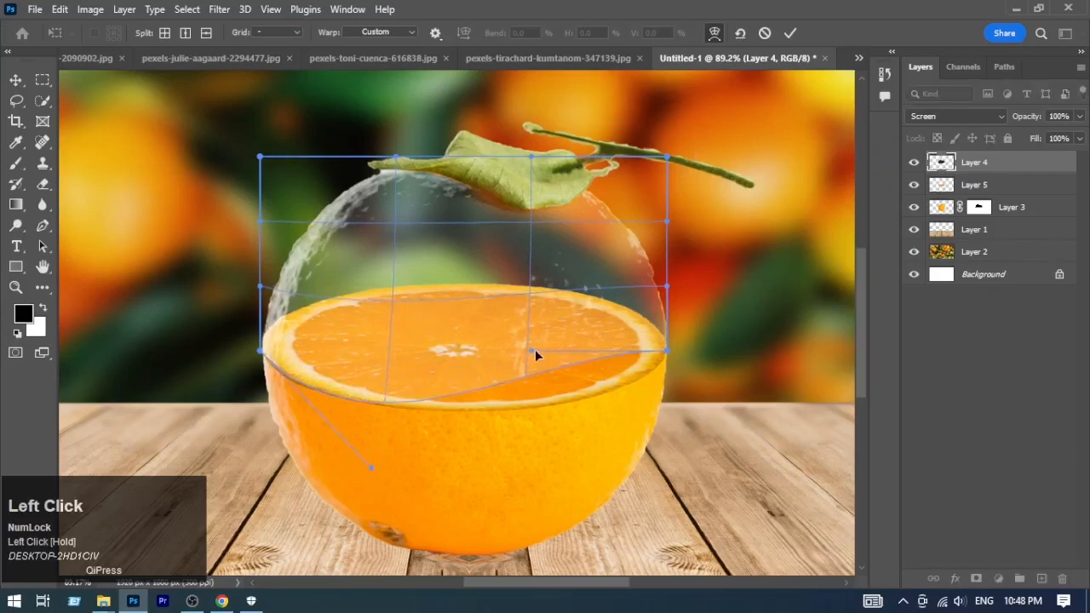
left_click_drag(530, 350, 622, 394)
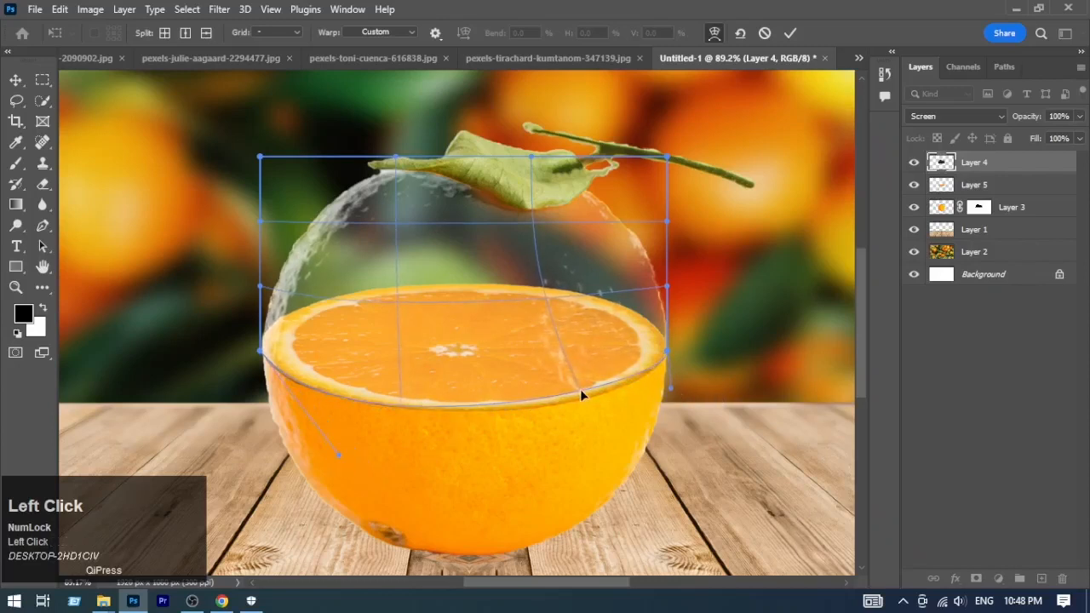
Fine-tune the warp of Layer 4's lower edge to match the curve of the slice's rim, and apply it
left_click_drag(580, 389, 578, 397)
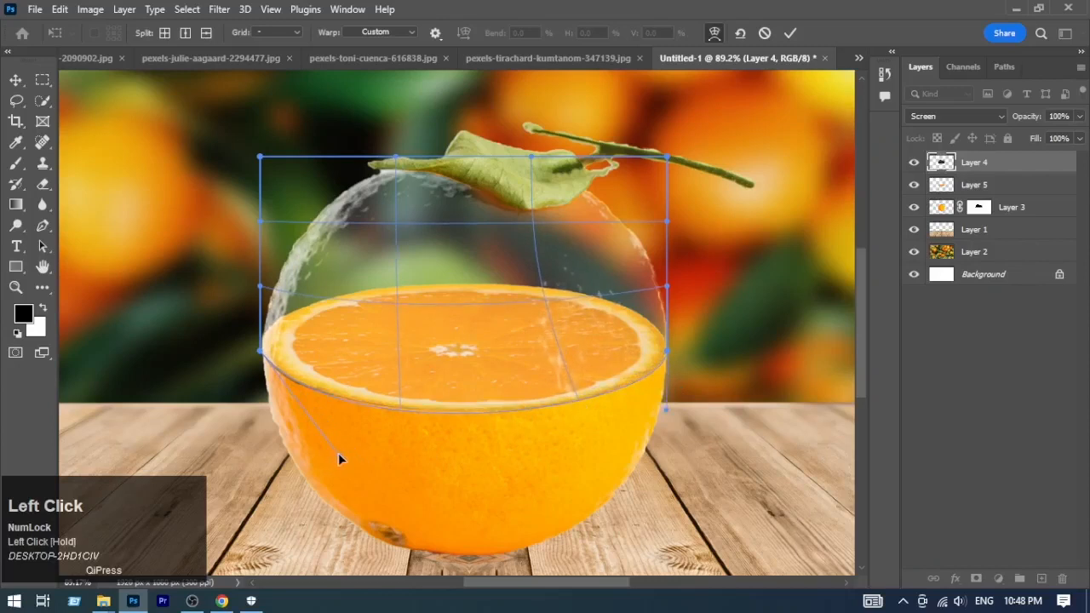
left_click_drag(338, 453, 317, 443)
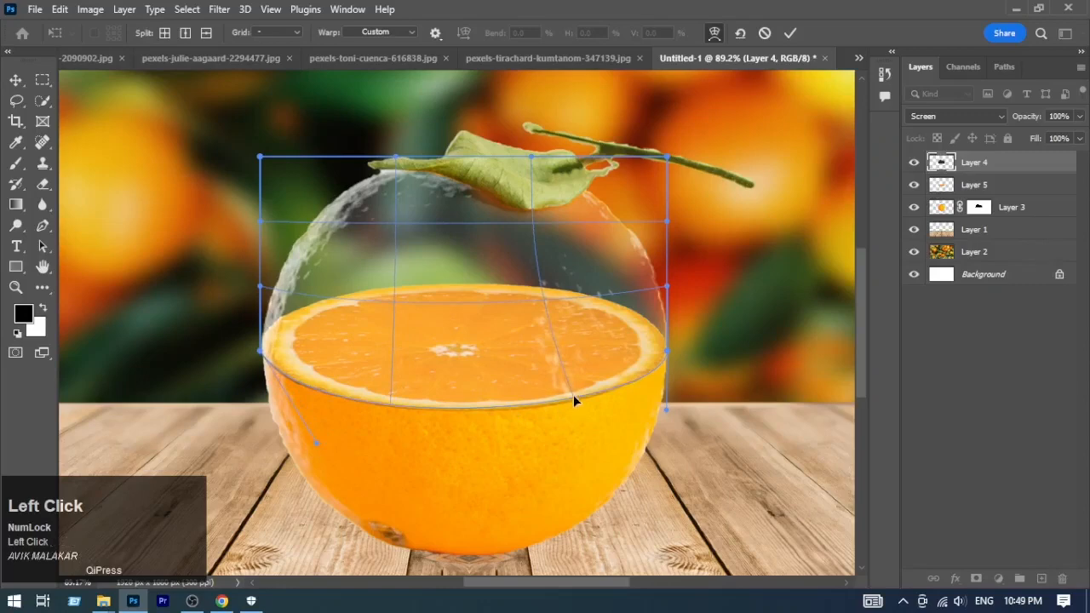
left_click_drag(574, 403, 570, 407)
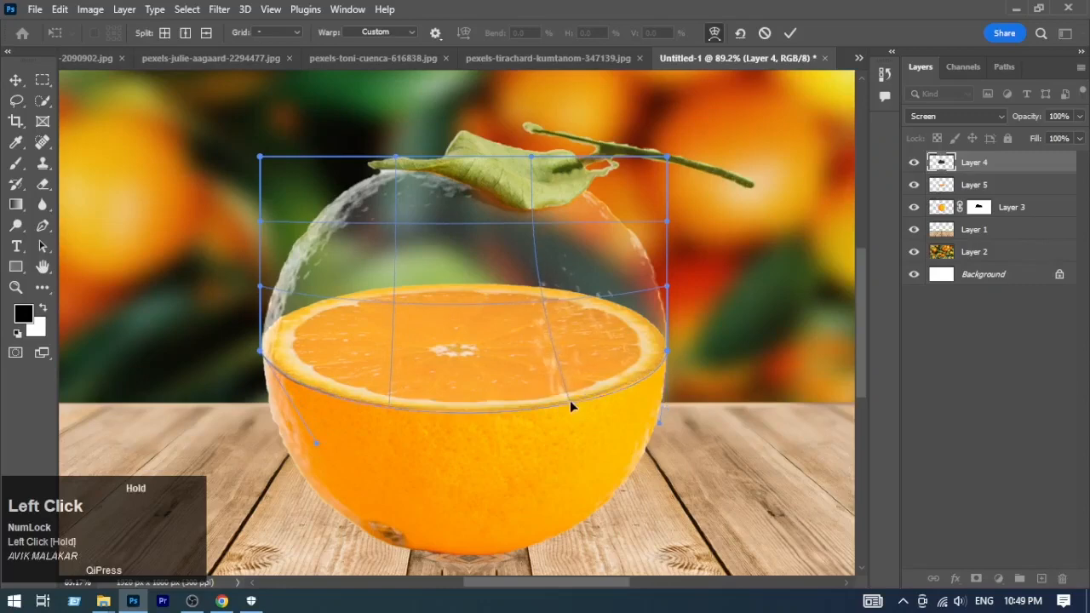
left_click(792, 34)
key("ctrl+space")
left_click_drag(593, 244, 571, 258)
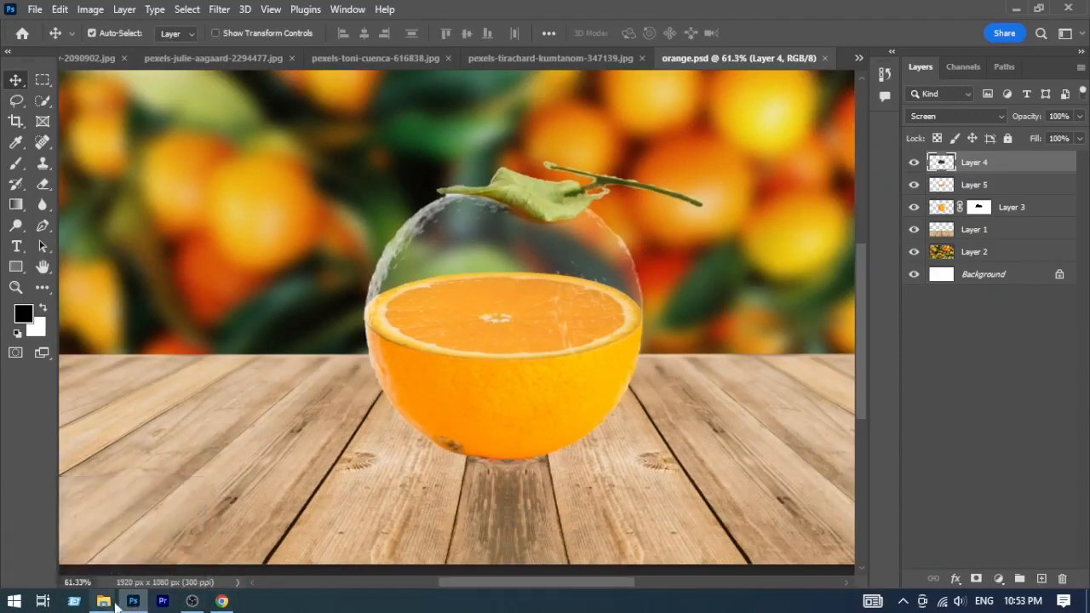
Place the pngwing.com orange tree image into orange.psd and scale it to 4.85%, centred over the orange
mouse_move(106, 607)
left_click(68, 537)
left_click_drag(477, 316, 481, 523)
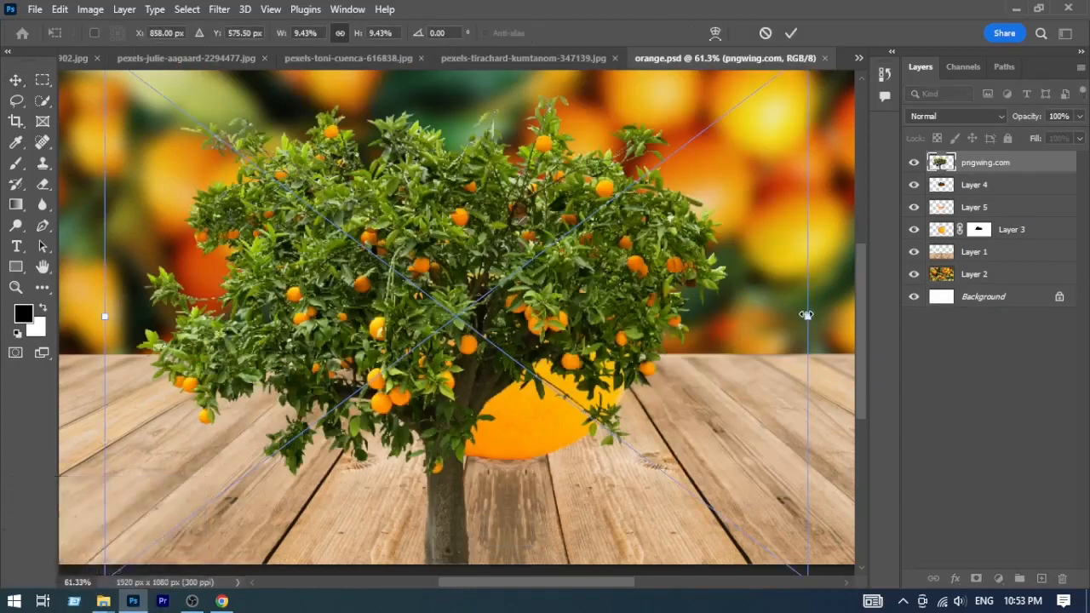
left_click_drag(808, 316, 471, 289)
left_click_drag(285, 332, 506, 266)
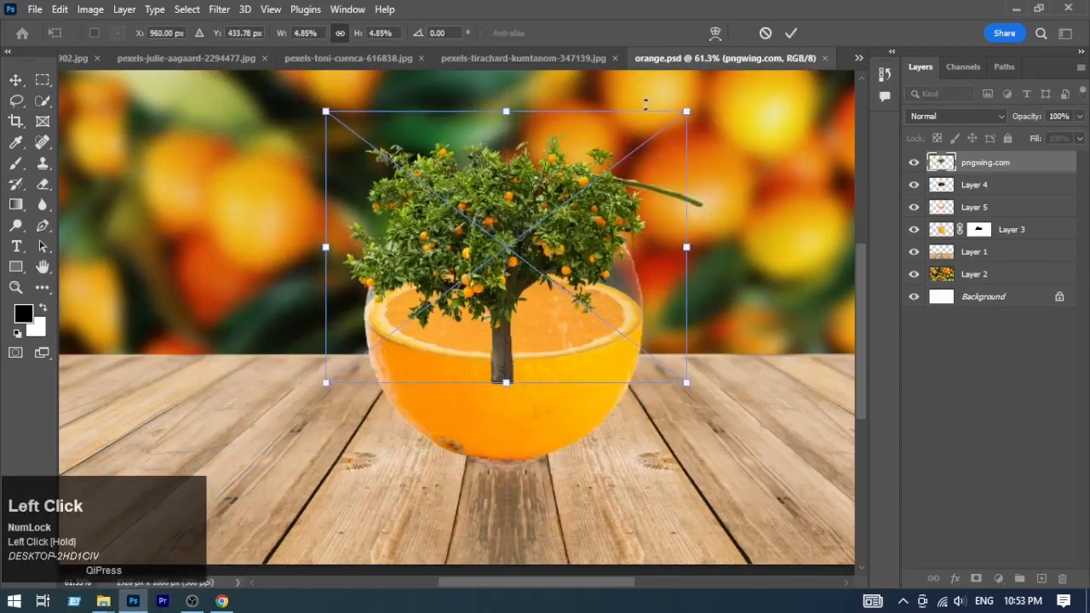
Scale the tree down to 2.02%, stand its trunk on the centre of the slice, and apply the placement
left_click_drag(687, 114, 521, 236)
left_click_drag(460, 315, 539, 257)
left_click_drag(600, 178, 577, 204)
left_click_drag(513, 270, 570, 397)
left_click_drag(517, 298, 508, 310)
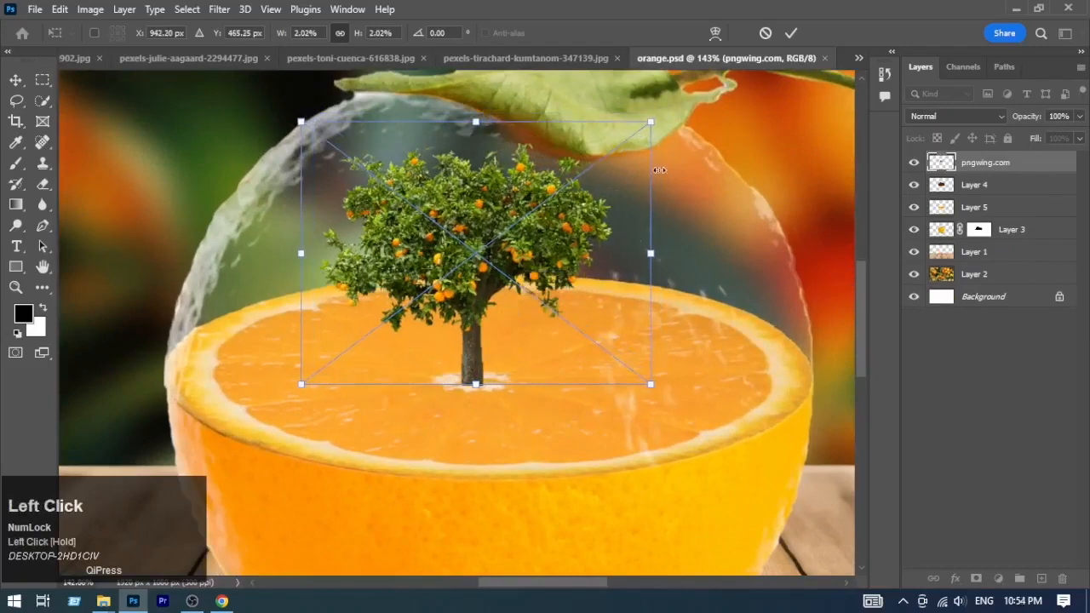
left_click(790, 33)
key("ctrl+space")
left_click_drag(643, 241, 609, 242)
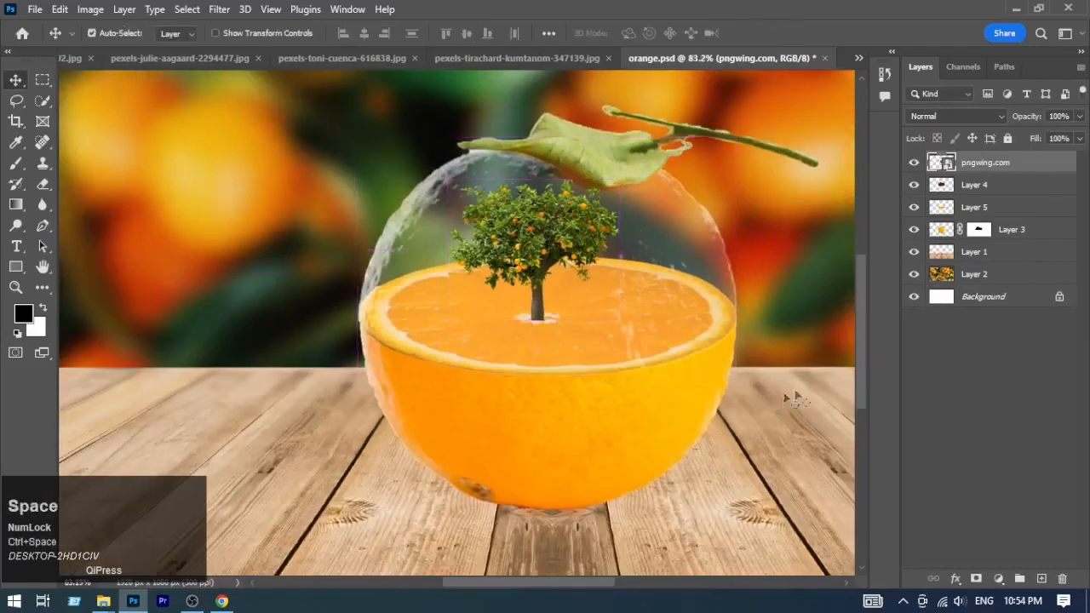
Move the pngwing.com tree layer directly below Layer 4 so the tree sits inside the transparent dome
left_click_drag(1028, 165, 1030, 193)
key("ctrl+space")
left_click_drag(536, 237, 516, 239)
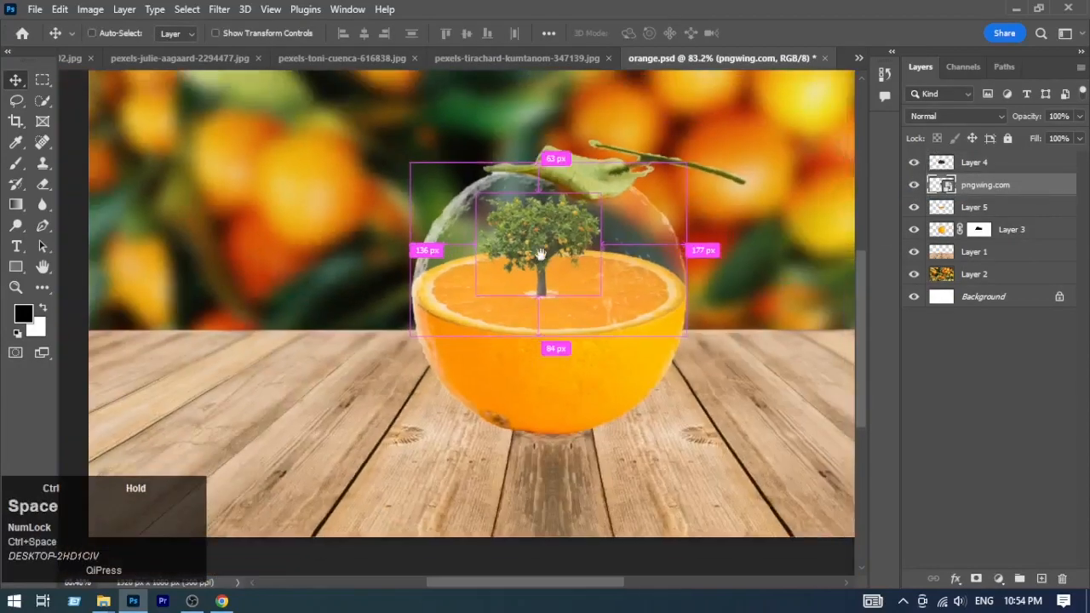
key("space")
left_click_drag(598, 262, 504, 261)
key("ctrl+space")
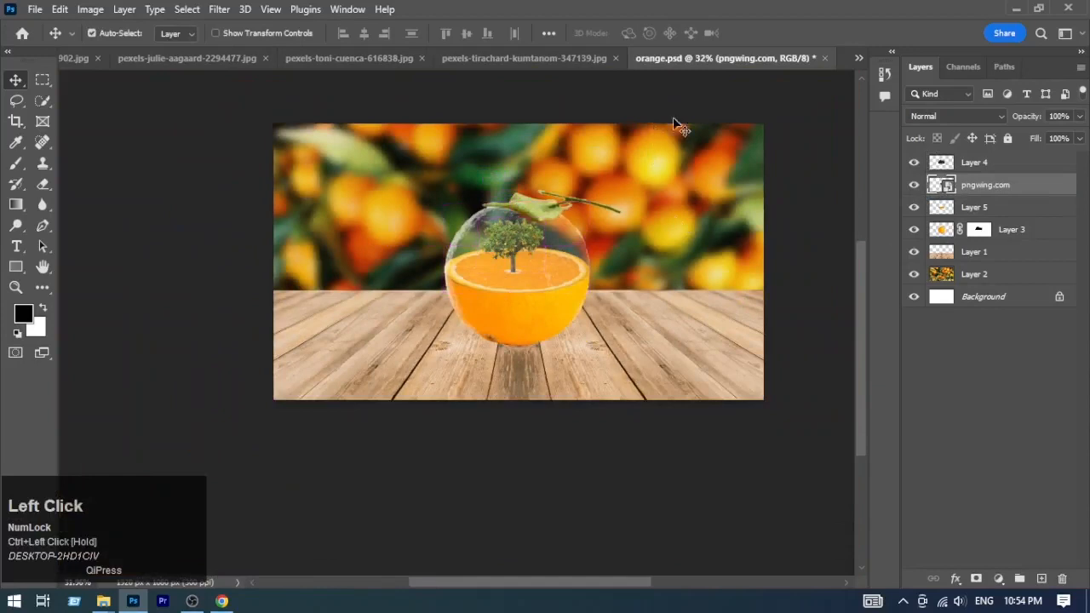
Add a new layer directly above Layer 1 and paint one soft black brush spot beneath the orange as a shadow
left_click(914, 232)
left_click(914, 232)
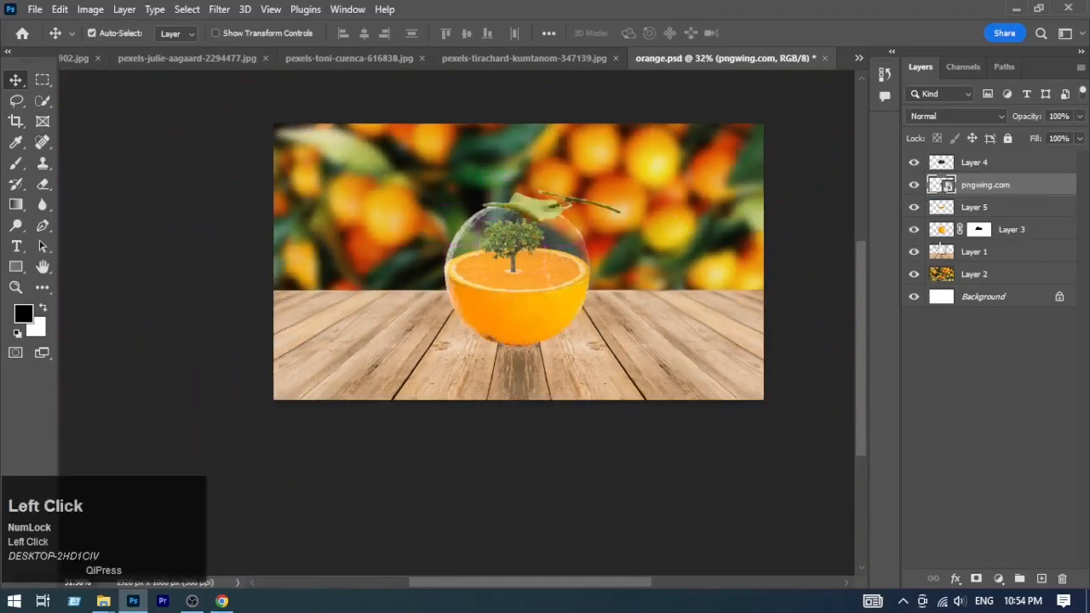
left_click(940, 248)
left_click(1044, 578)
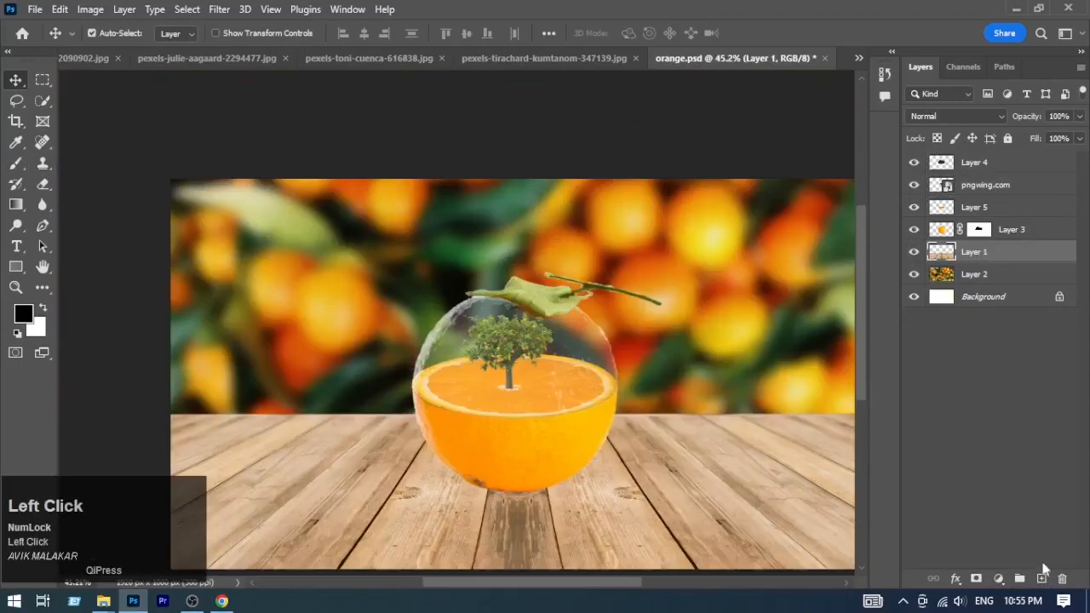
left_click(1043, 578)
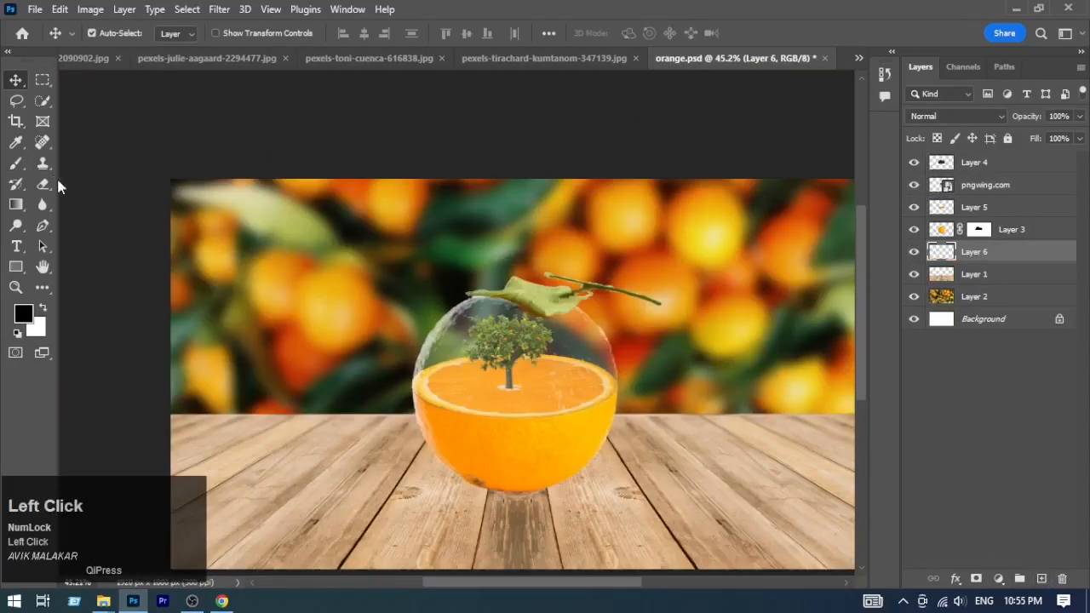
left_click(18, 164)
left_click(511, 510)
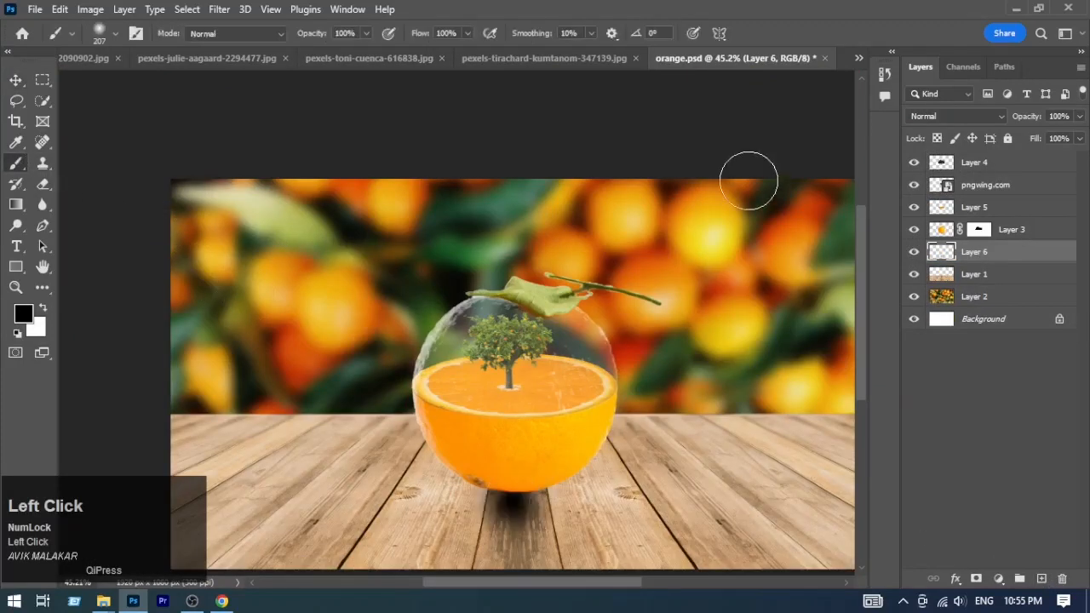
Stretch the shadow spot to 433.33% width and position it directly under the orange
key("ctrl+t")
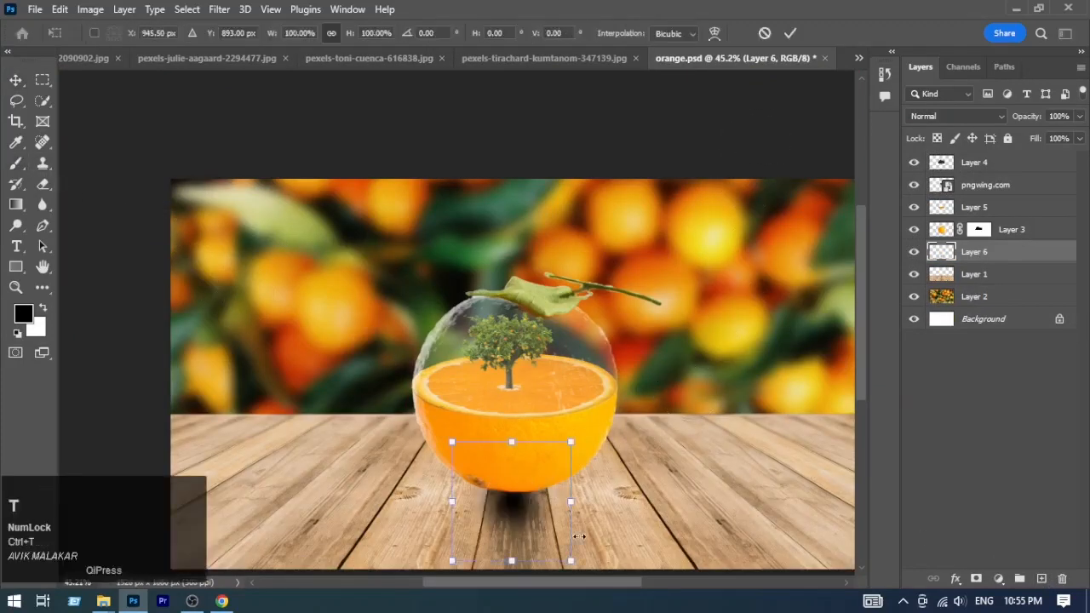
left_click_drag(575, 501, 720, 415)
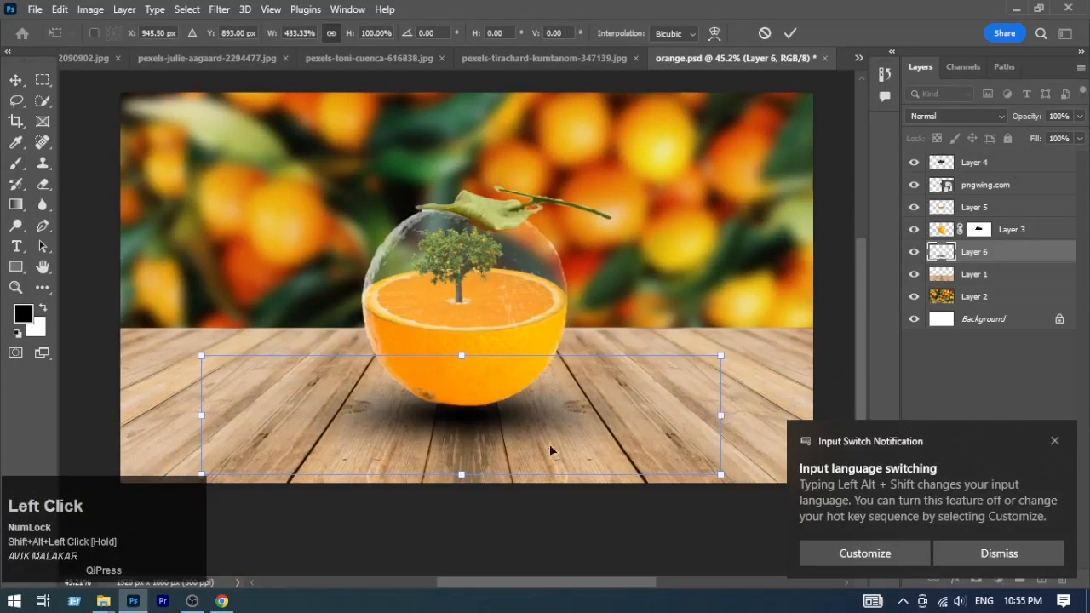
left_click_drag(500, 450, 494, 443)
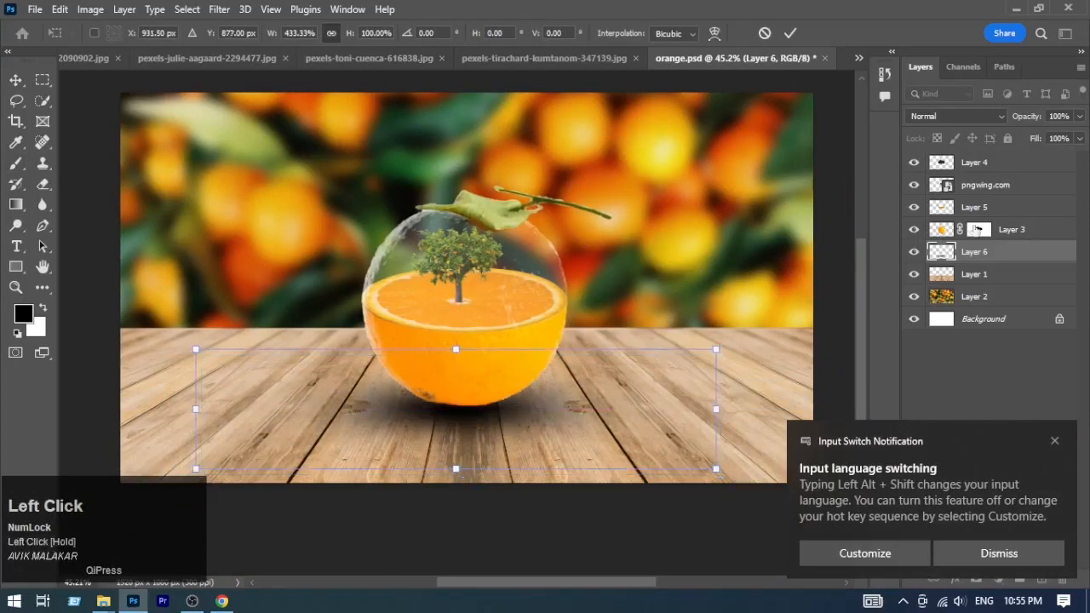
Lower the shadow layer's opacity to 89%, narrow the shadow slightly, and apply the transform
left_click_drag(1033, 117, 1027, 122)
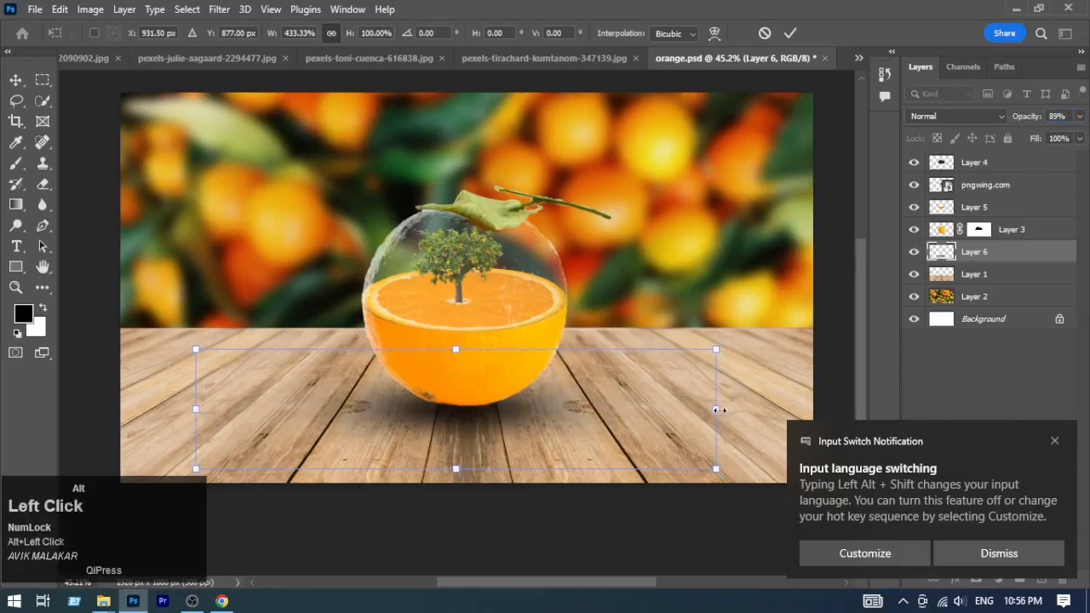
left_click_drag(716, 409, 694, 400)
left_click(790, 33)
key("ctrl+space")
left_click_drag(733, 253, 615, 364)
key("space")
left_click_drag(661, 360, 582, 353)
Add a new layer above Layer 4 and set its blend mode to Hard Light
left_click(1025, 163)
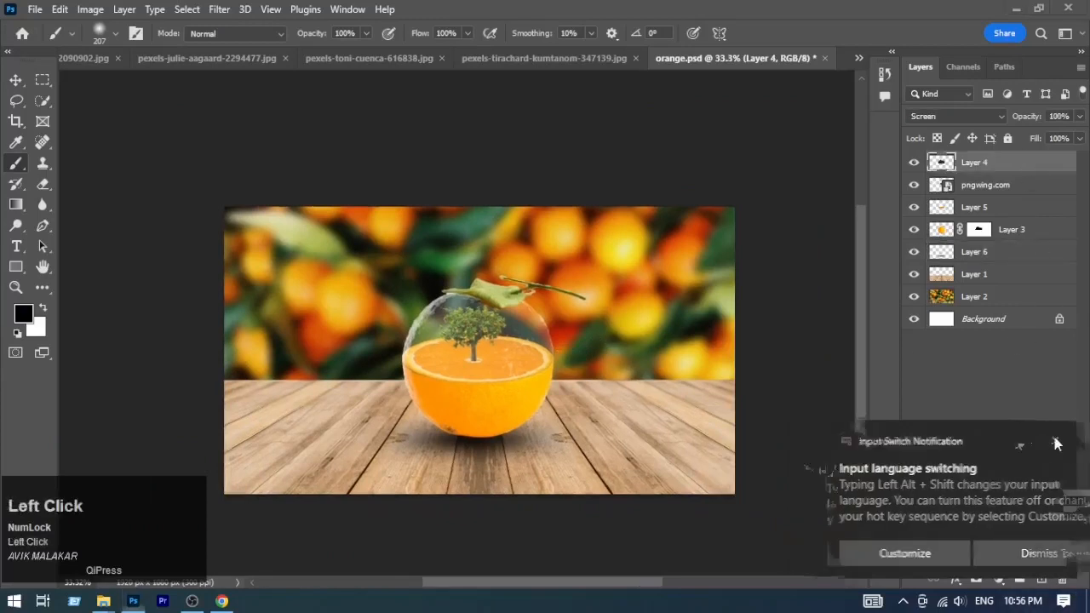
left_click(1041, 578)
left_click(939, 117)
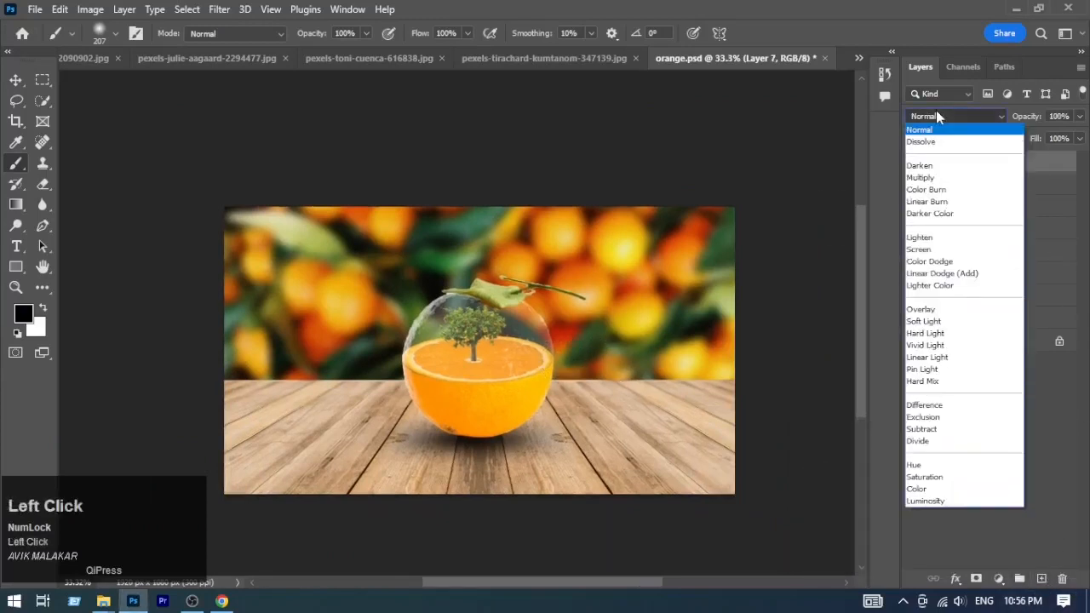
left_click(948, 338)
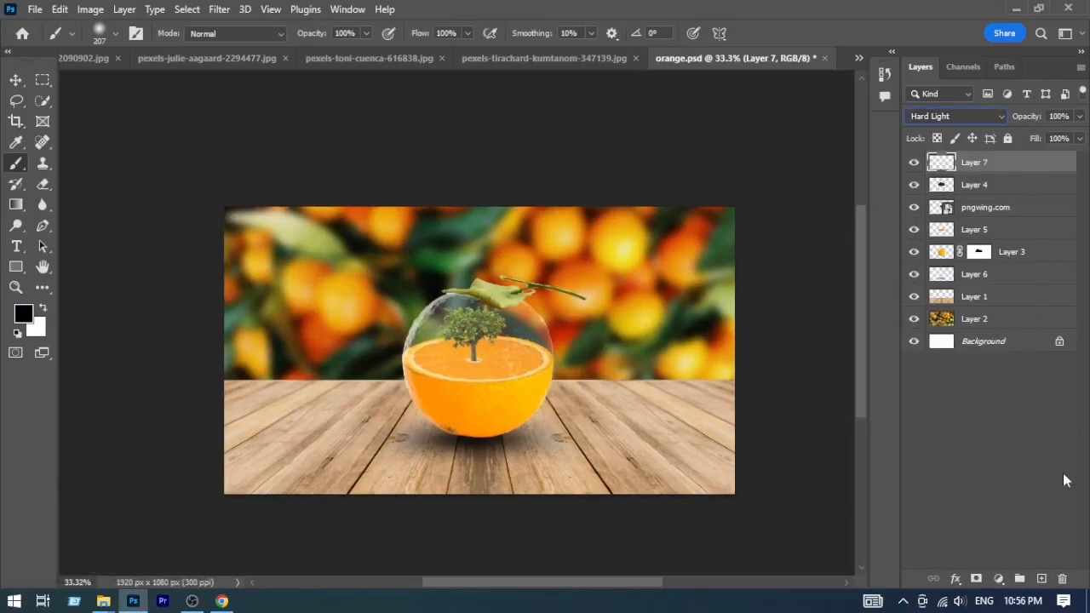
Create a Gradient Fill layer at the top of the stack with the Radial style
left_click(999, 578)
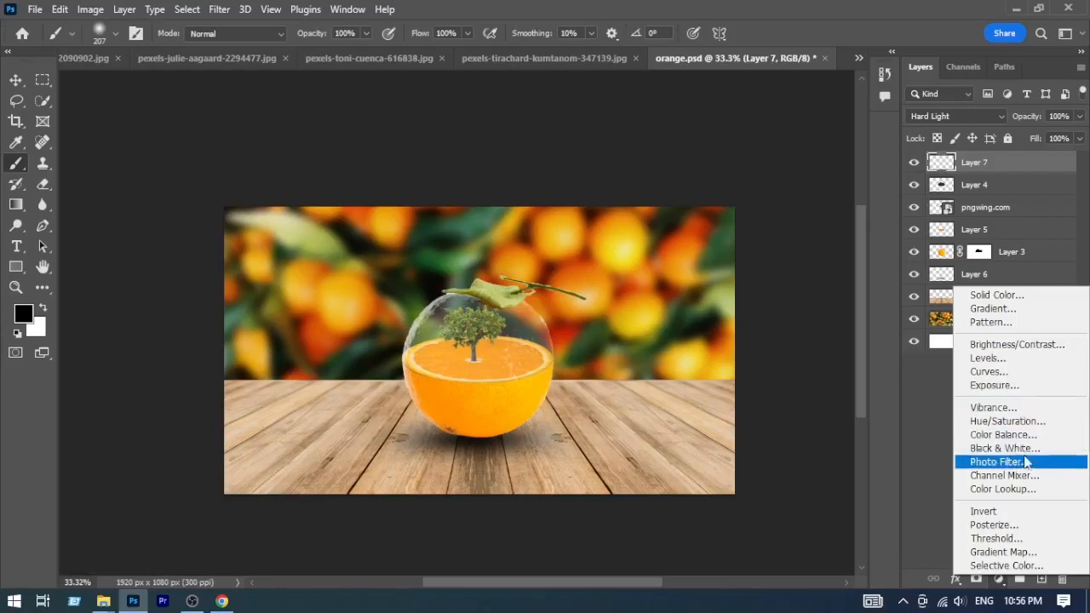
left_click(998, 309)
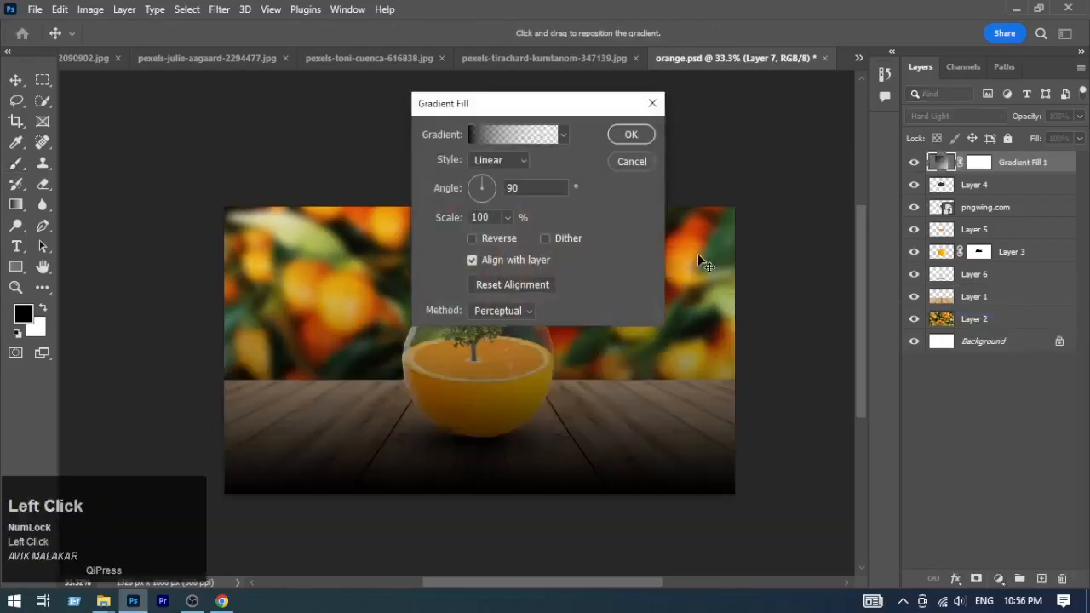
left_click(496, 162)
left_click(492, 190)
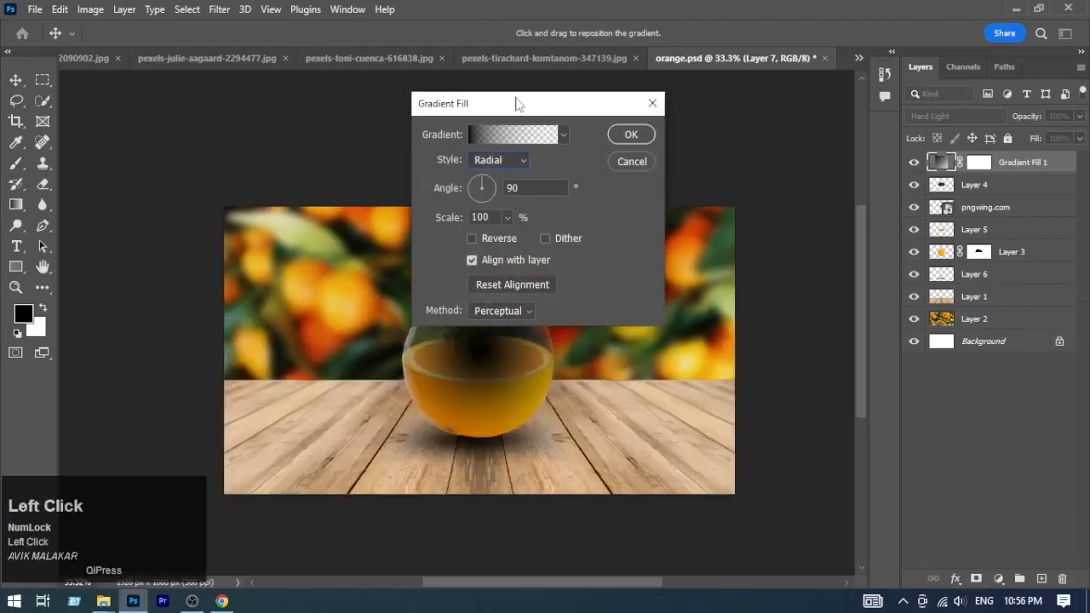
Edit the fill's gradient and set its first colour stop to the near-white fff6f6
left_click_drag(518, 104, 673, 104)
left_click(669, 135)
left_click_drag(489, 43, 728, 43)
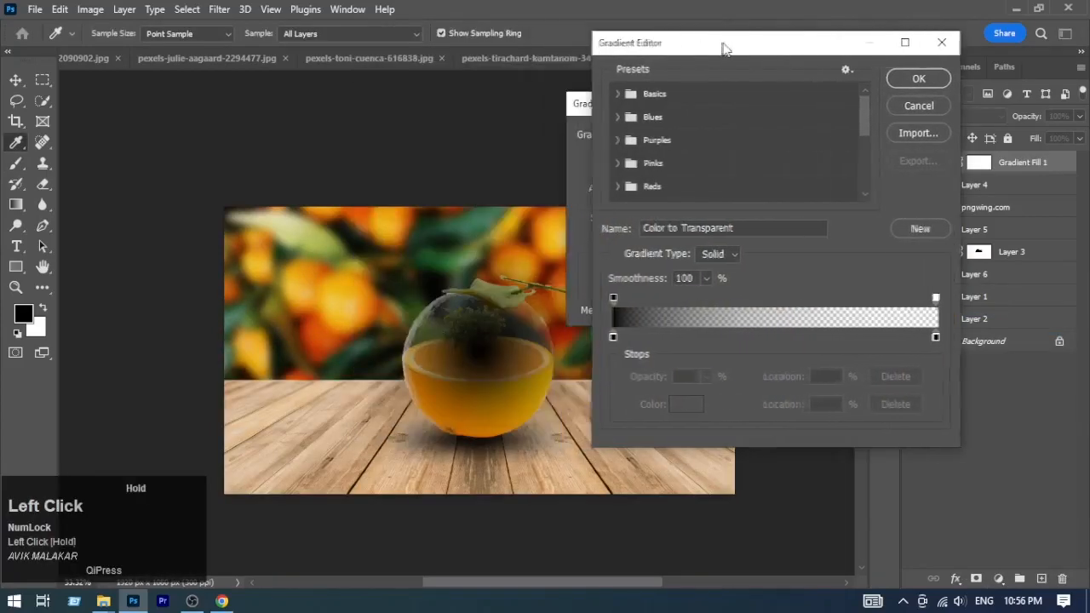
left_click(614, 337)
left_click(678, 409)
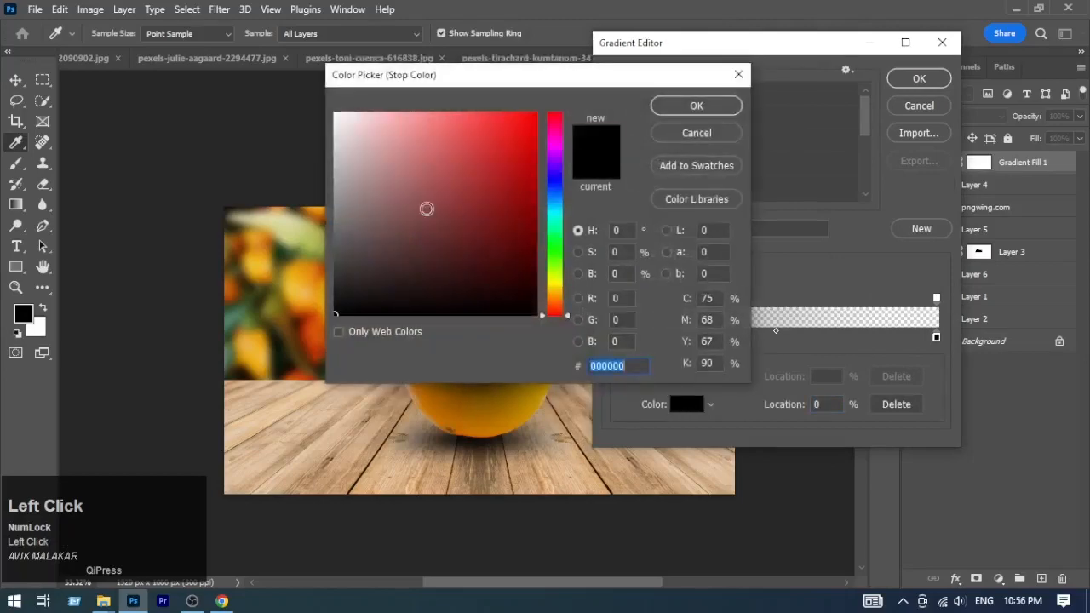
mouse_move(426, 210)
left_mouse_down()
mouse_move(331, 109)
mouse_move(341, 90)
left_mouse_up()
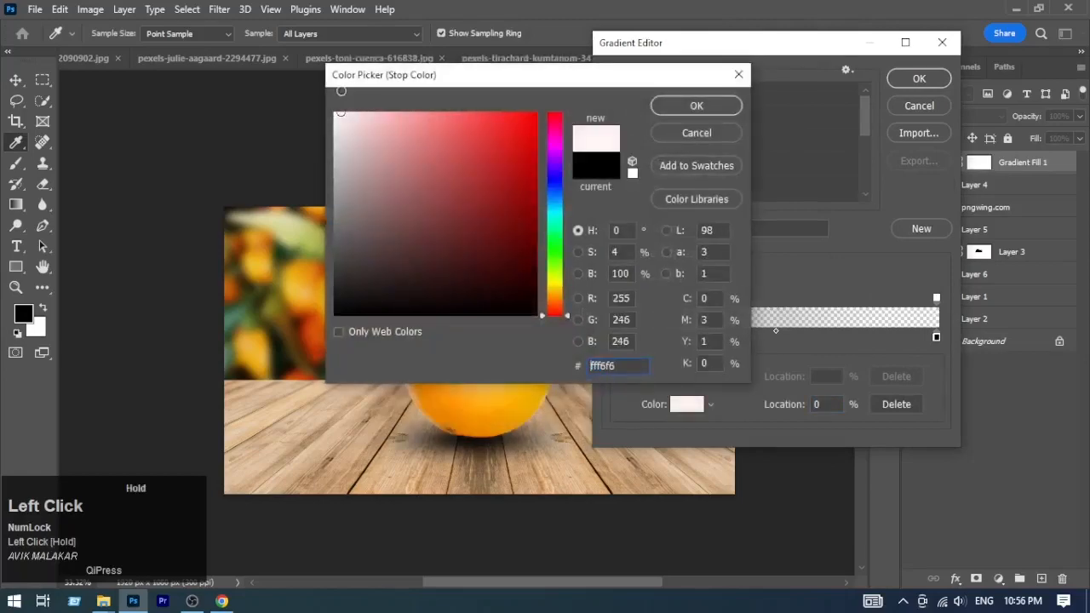
left_click(692, 109)
Add a colour stop at 10% in the gradient and set it to pale yellow ffe58a
left_click(645, 337)
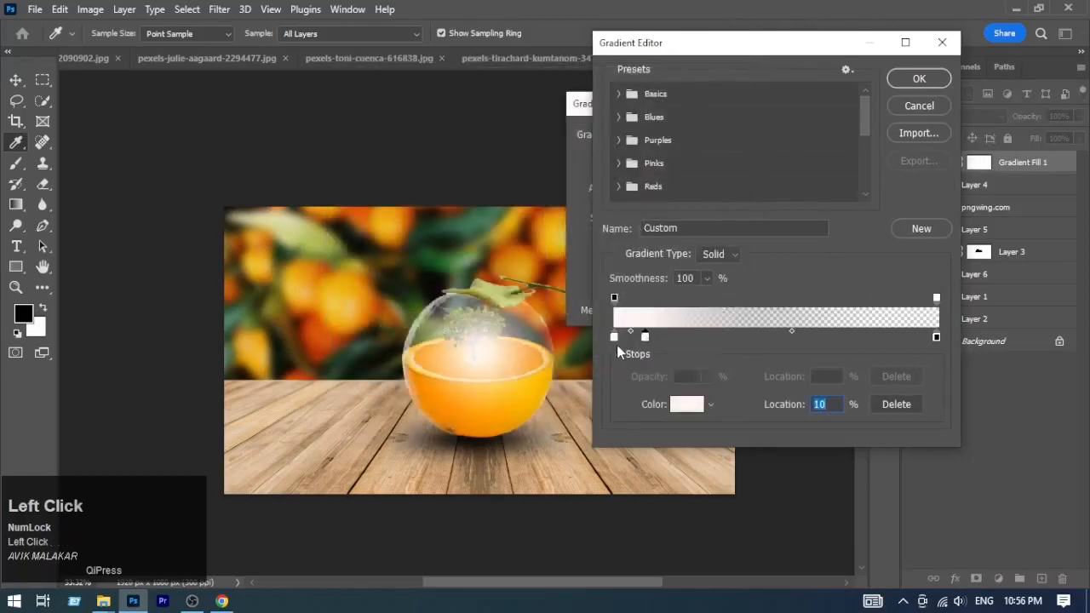
left_click(687, 405)
mouse_move(553, 293)
left_mouse_down()
mouse_move(560, 285)
mouse_move(560, 295)
left_mouse_up()
left_click_drag(414, 136, 428, 112)
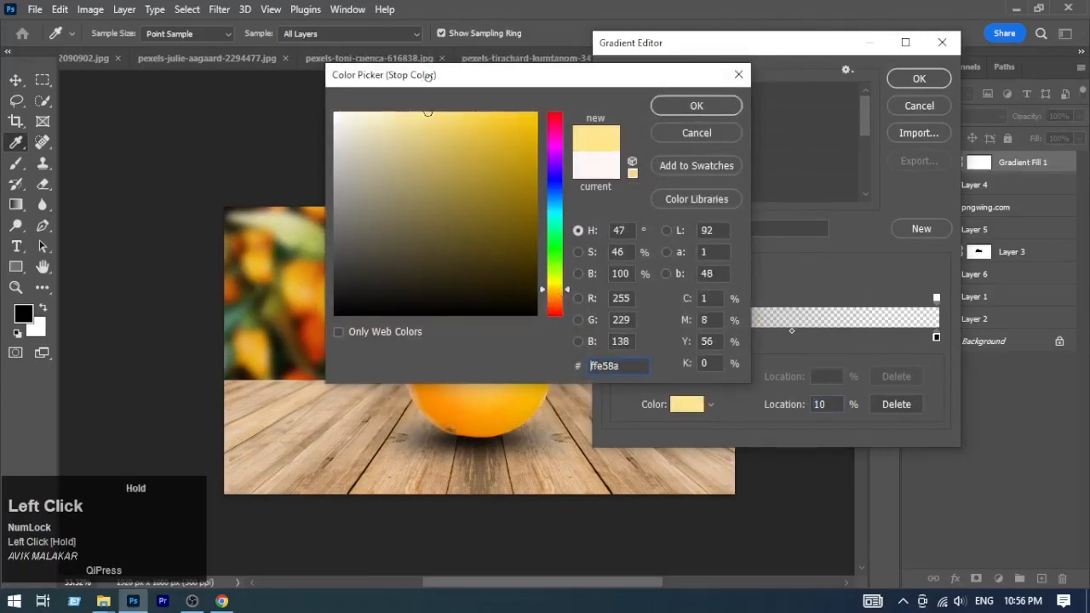
left_click(697, 106)
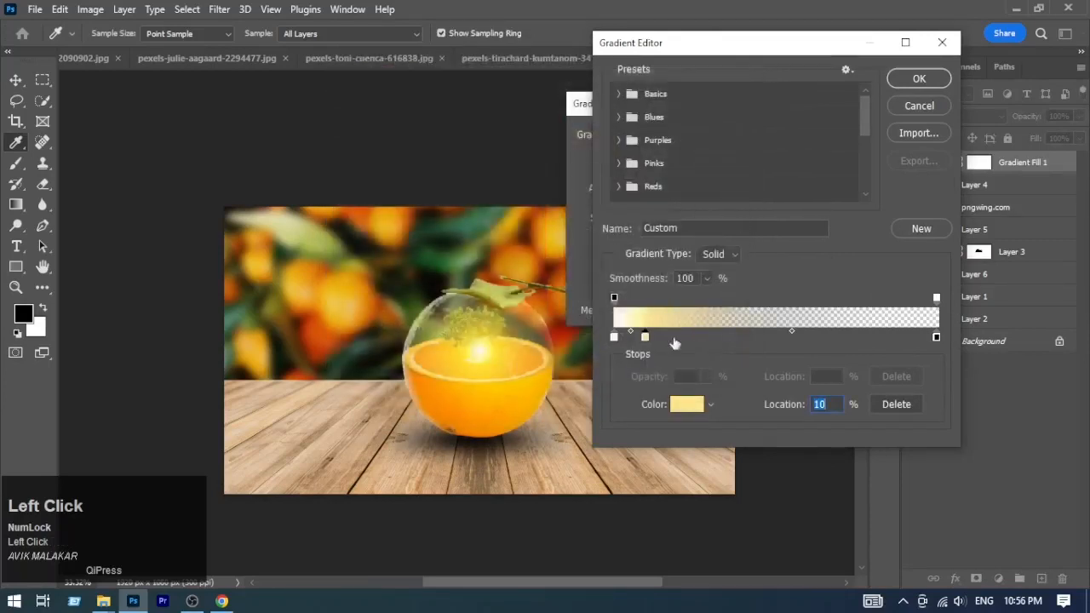
Accept the edited radial gradient and finish creating the Gradient Fill layer
left_click(937, 338)
left_click_drag(937, 339, 959, 341)
left_click(935, 75)
left_click(784, 135)
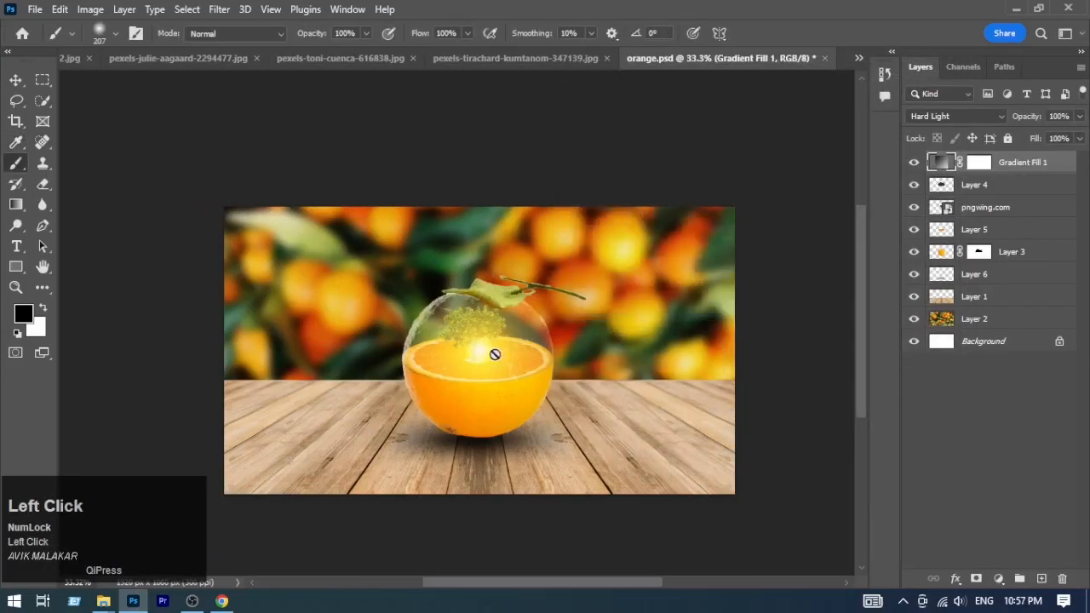
Try to move and free-transform the radial glow on the Gradient Fill 1 layer, using both its fill and its mask
key("v")
left_click_drag(483, 359, 514, 332)
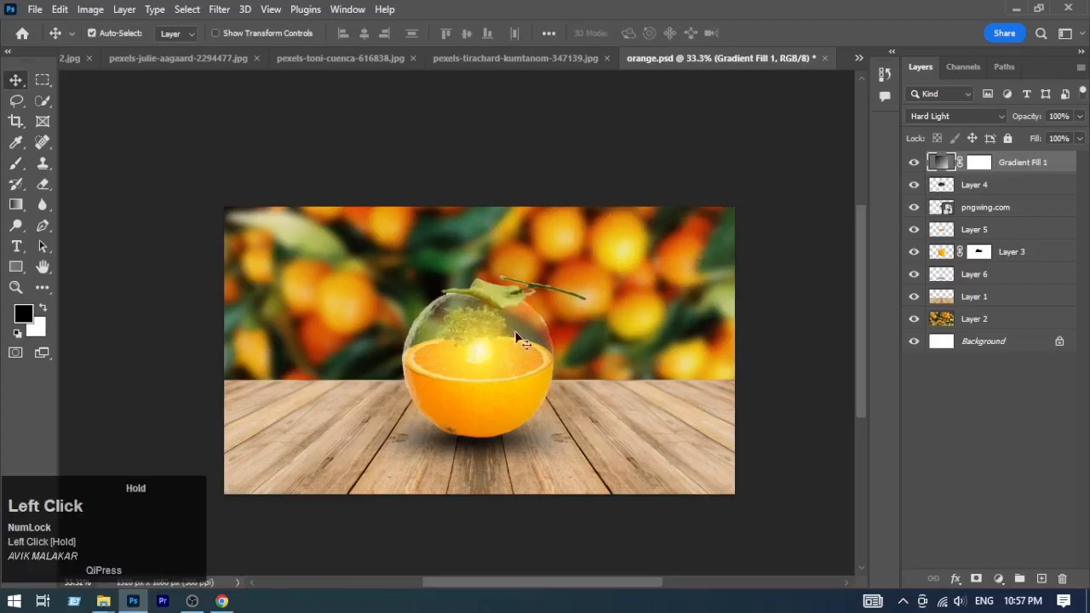
key("ctrl+t")
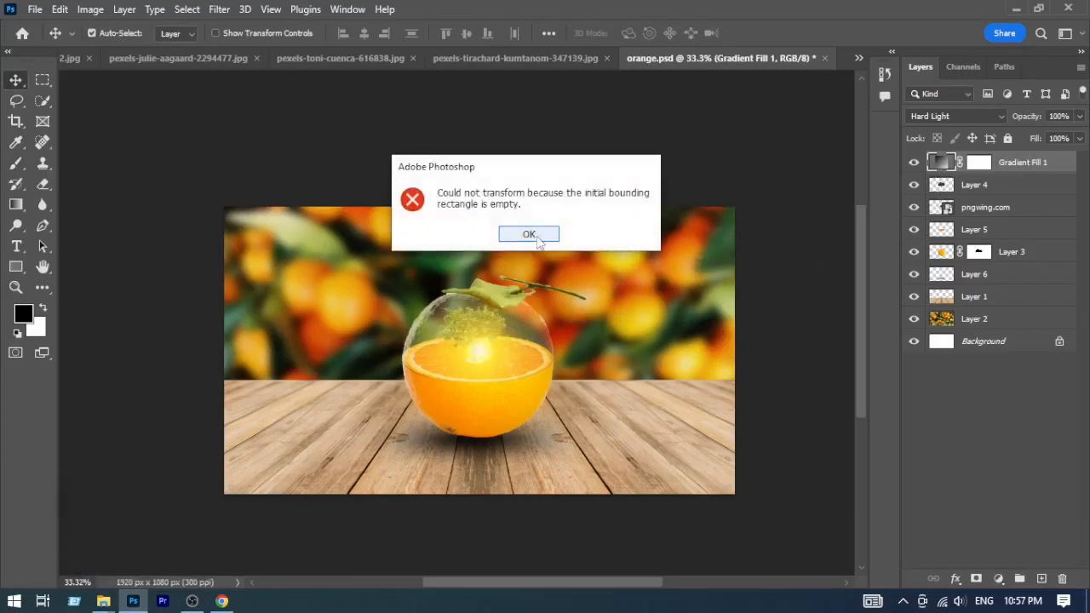
left_click(537, 241)
left_click(979, 163)
left_click_drag(482, 358, 405, 332)
left_click(947, 163)
key("ctrl+t")
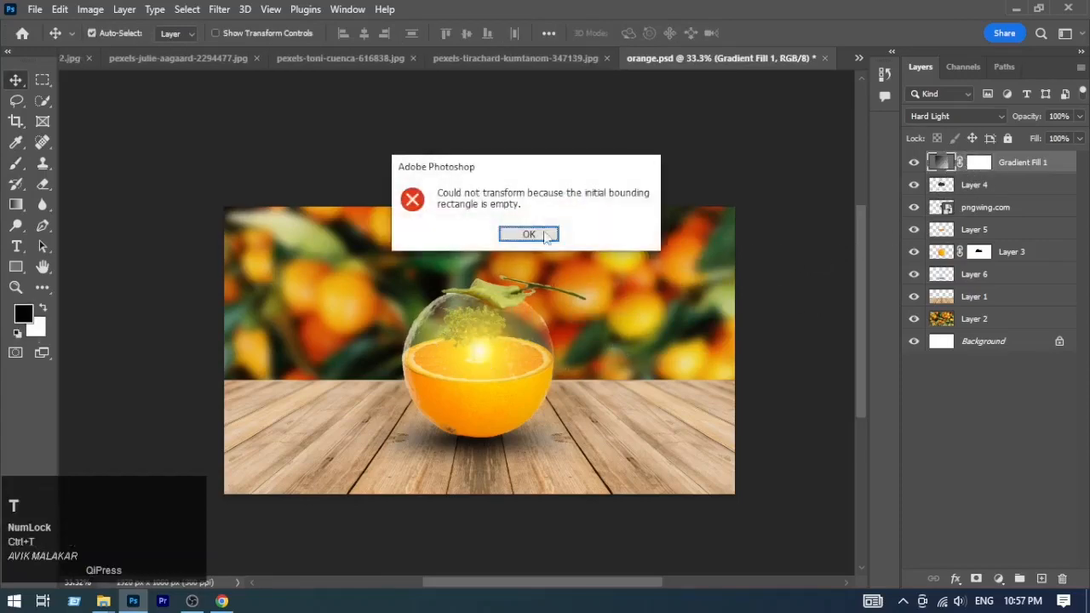
left_click(552, 239)
Rasterize the Gradient Fill 1 layer and move its glow to the left side of the glass dome
right_click(1049, 165)
left_click(874, 266)
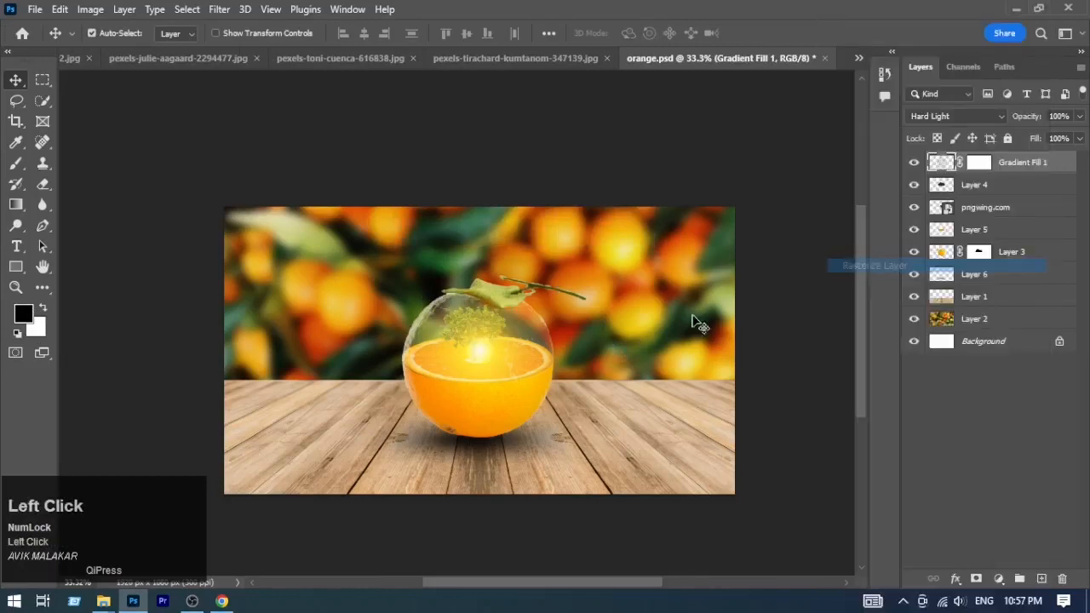
left_click_drag(482, 362, 421, 341)
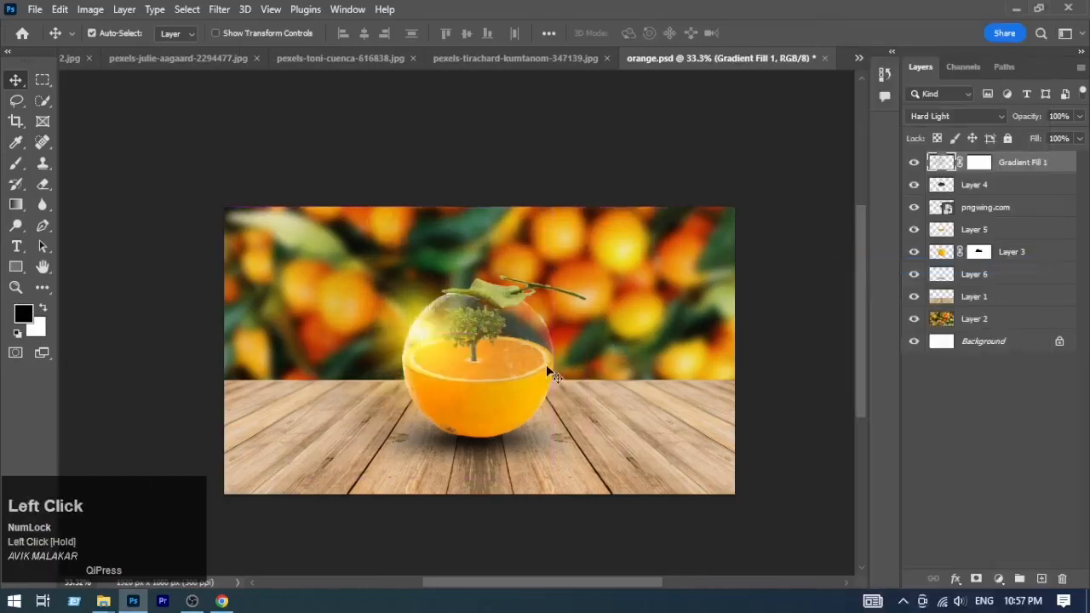
Lower the Gradient Fill 1 layer's opacity to 88% and toggle its visibility to compare the glow
mouse_move(1045, 124)
left_mouse_down()
mouse_move(965, 143)
mouse_move(1026, 134)
left_mouse_up()
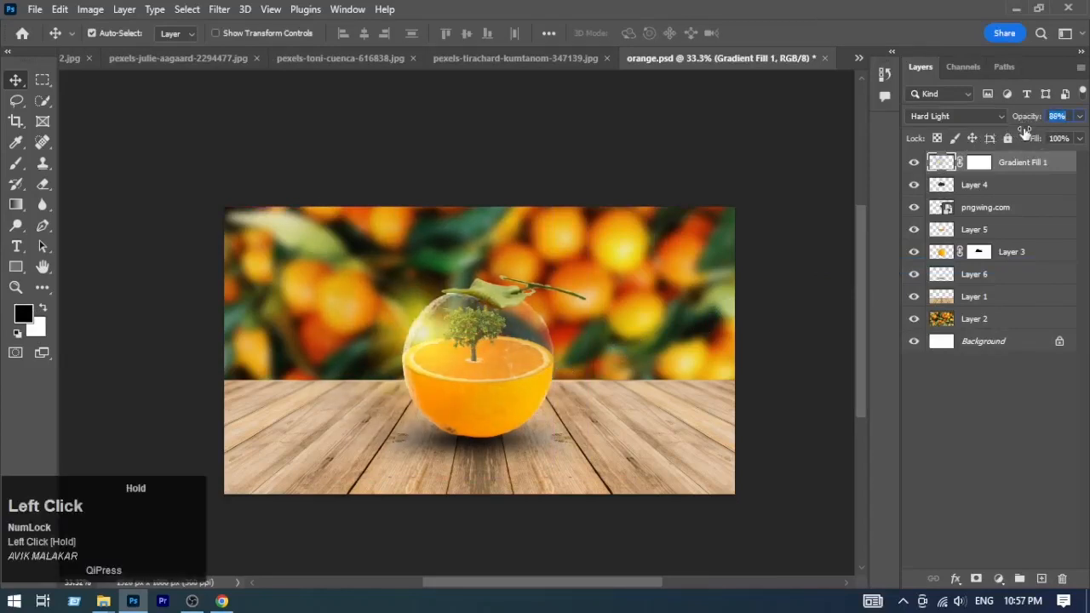
left_click(915, 163)
left_click(915, 162)
Duplicate the Gradient Fill 1 layer, with the copy at 100% opacity and its glow over the oranges at the image's upper left
left_click_drag(1063, 167, 1042, 580)
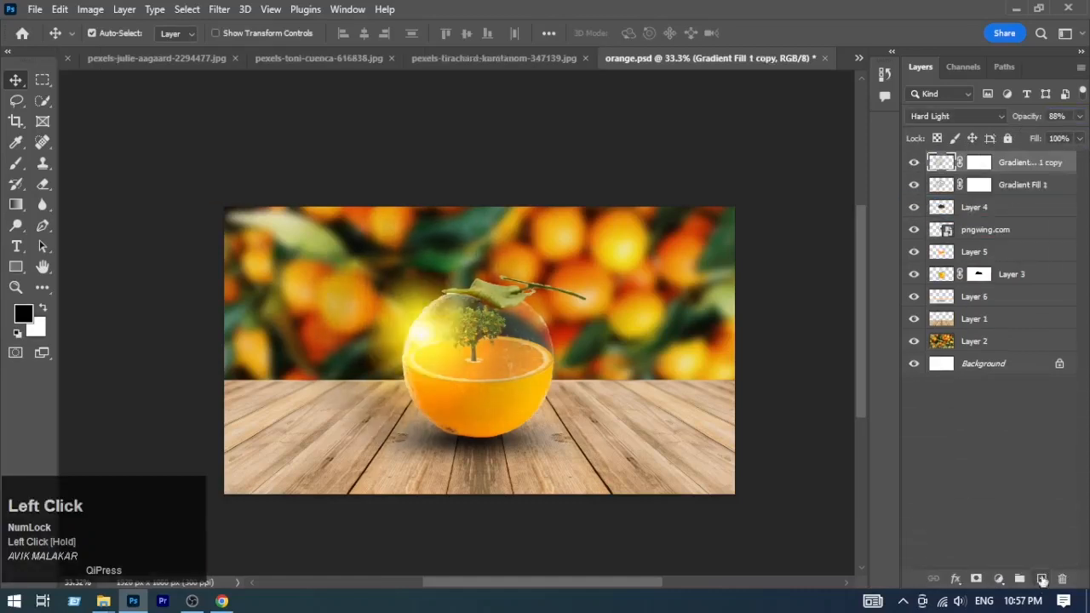
left_click_drag(1037, 117, 1056, 119)
left_click_drag(429, 339, 236, 254)
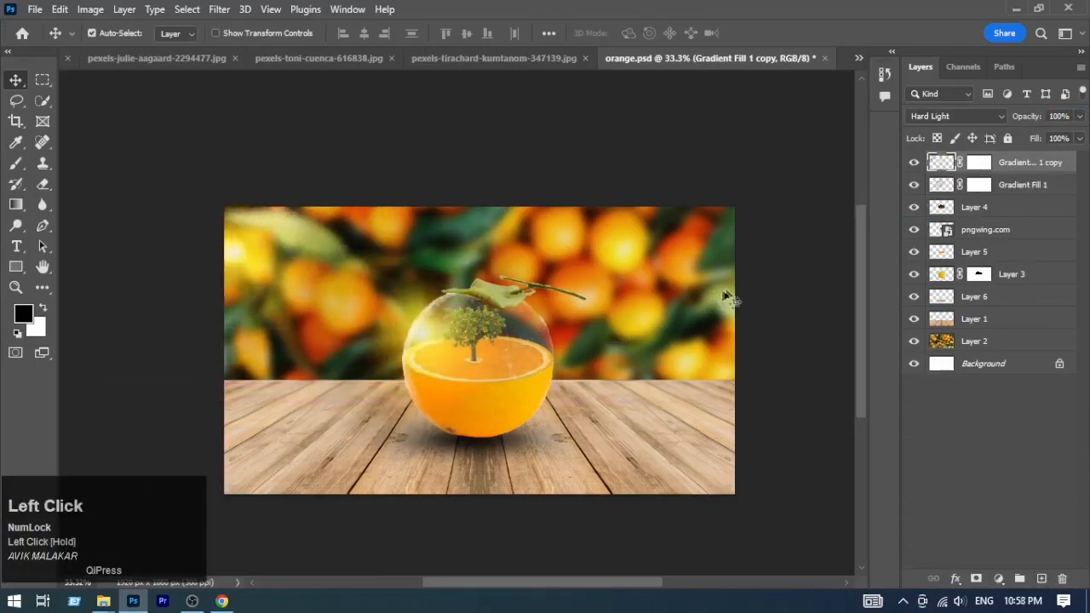
Isolate the Background layer, reveal the other layers one by one up to the glow copy, and inspect the whole composite
left_click(914, 366)
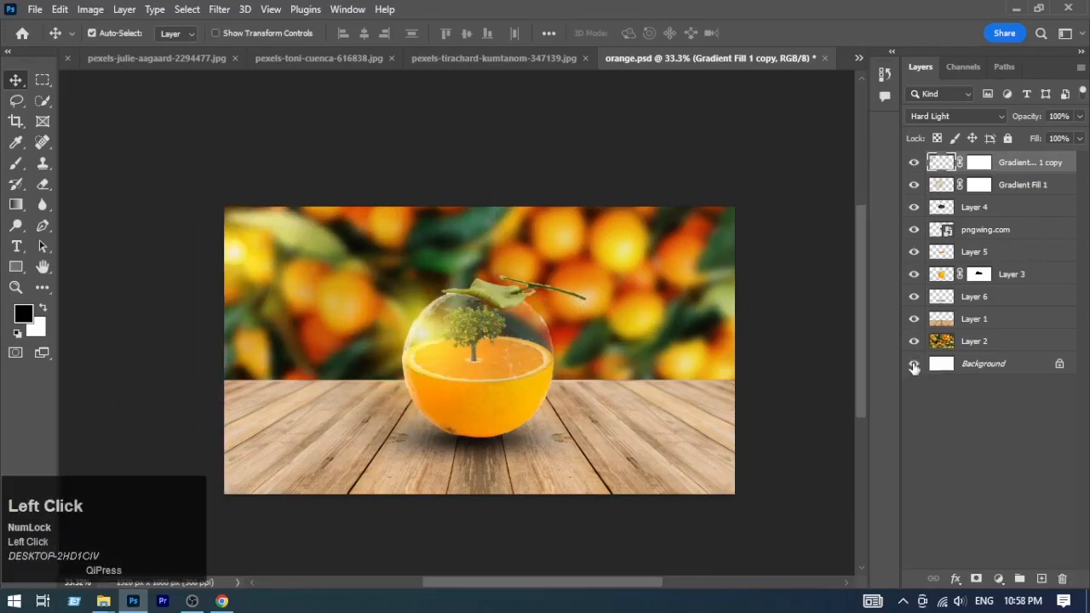
left_click(914, 366, "alt")
left_click(914, 342)
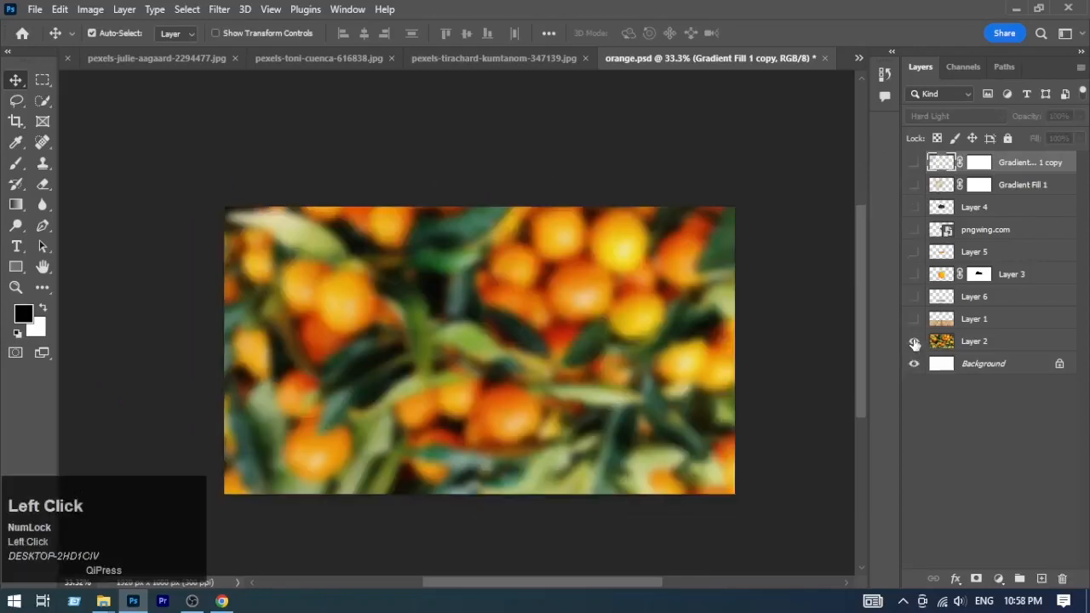
left_click(913, 319)
left_click(913, 297)
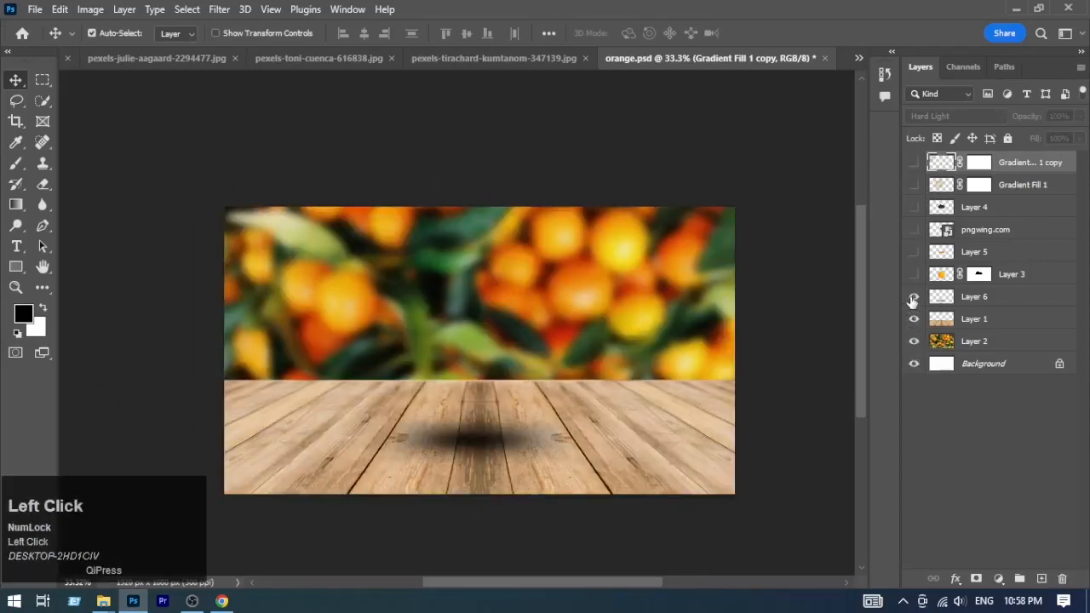
left_click(914, 274)
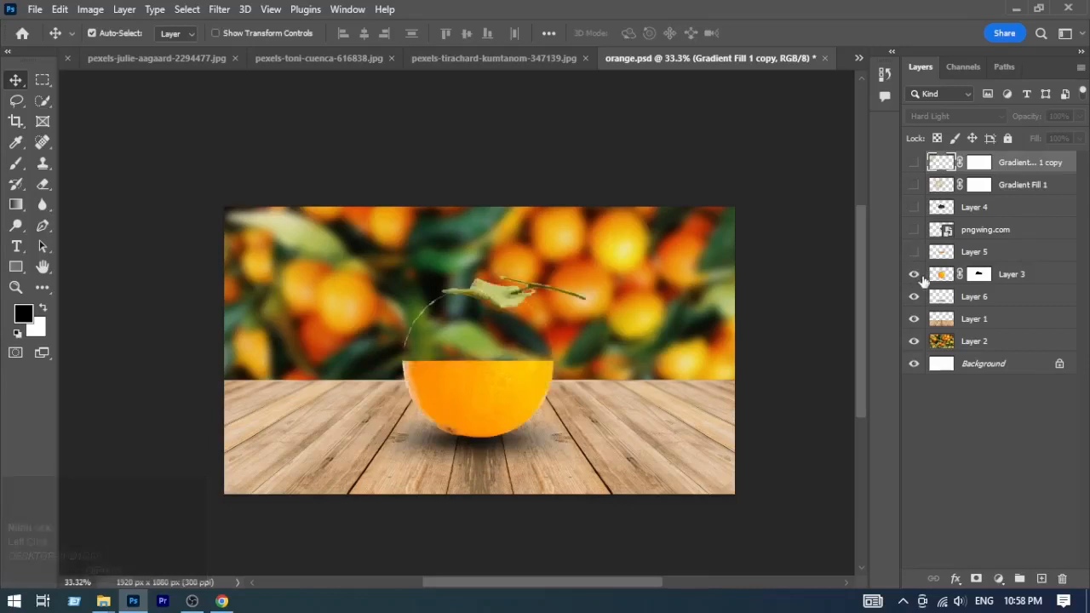
left_click(916, 275)
left_click(915, 276)
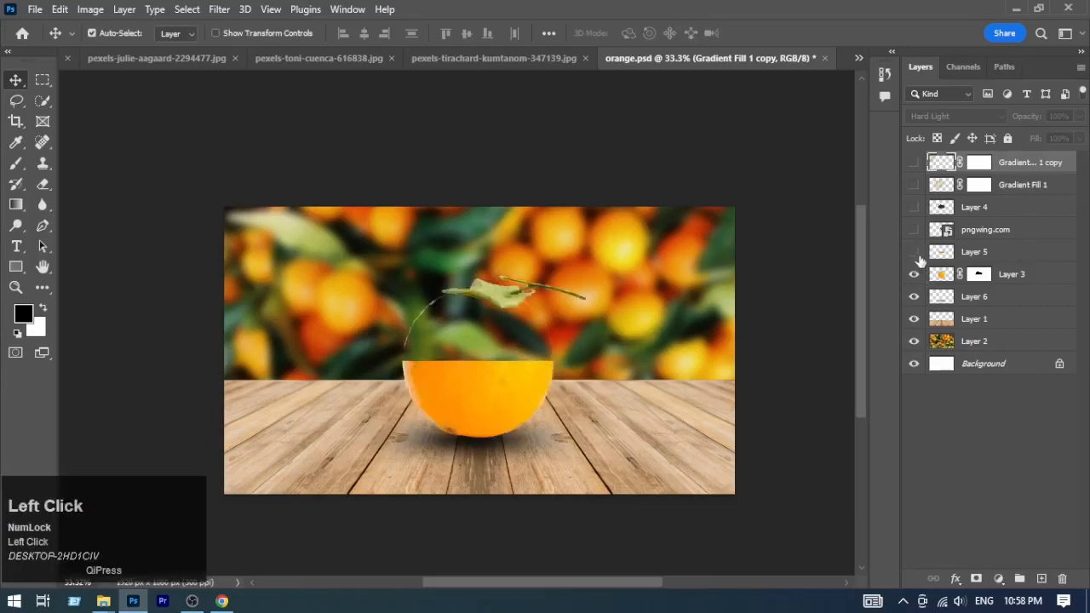
left_click(914, 252)
left_click(914, 230)
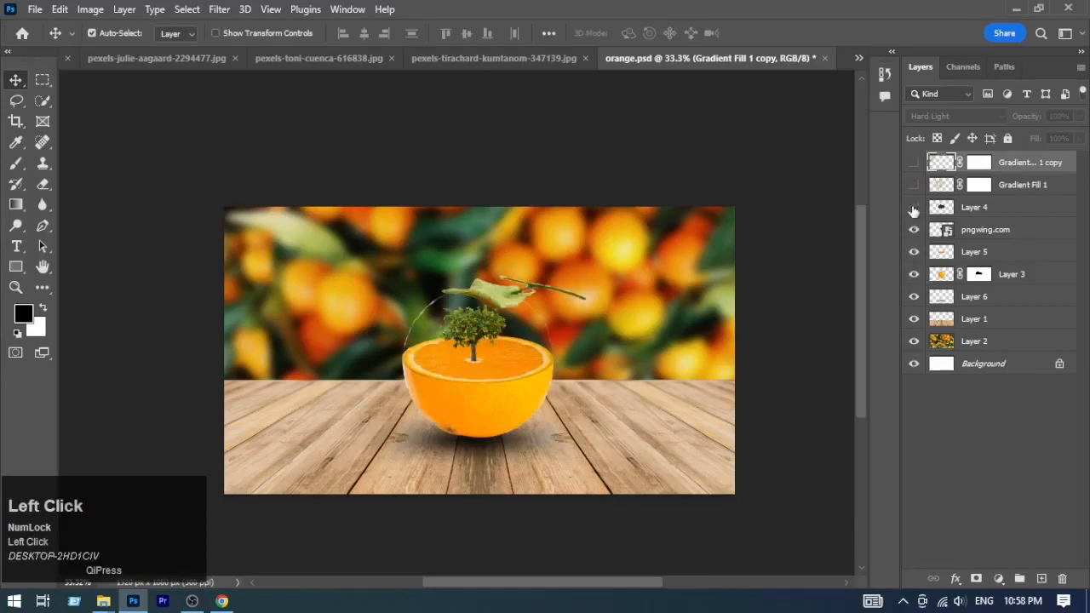
left_click(914, 208)
left_click(914, 184)
left_click(914, 162)
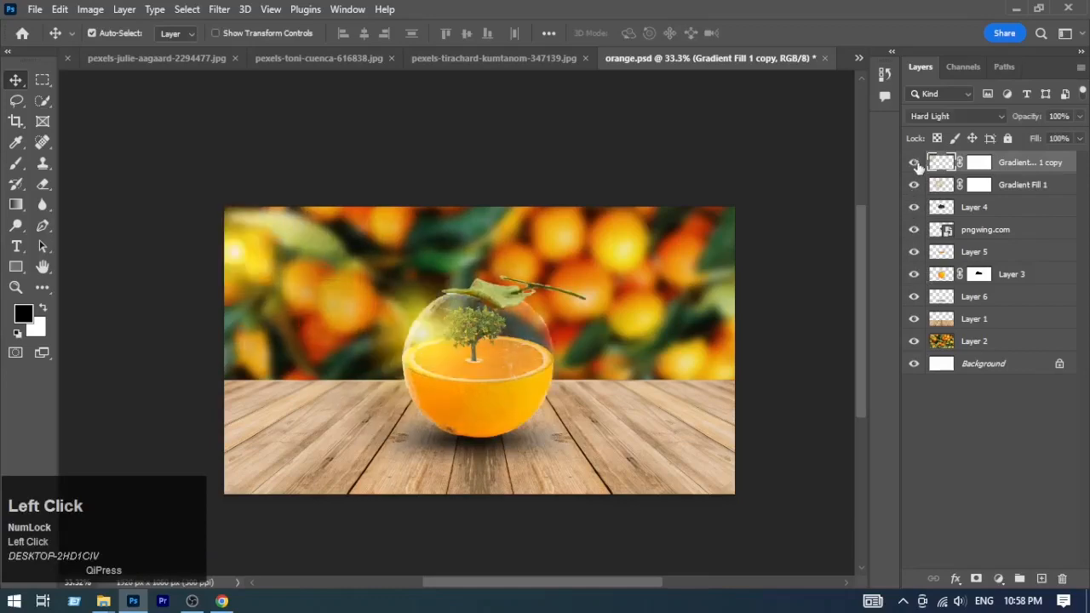
left_click(575, 330, "ctrl")
left_click_drag(575, 330, 614, 332)
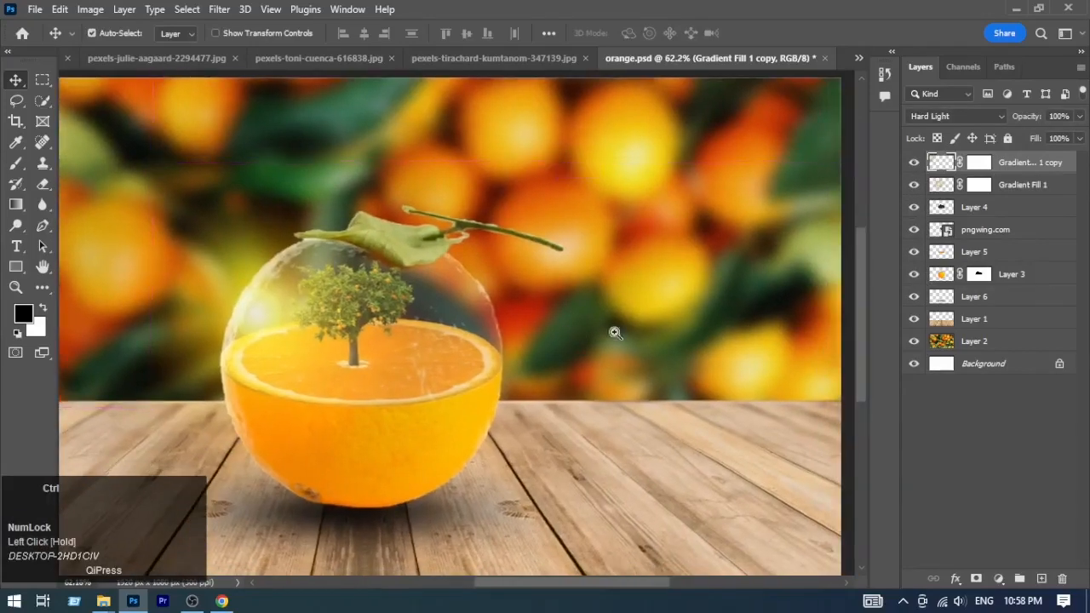
key("f")
key("f")
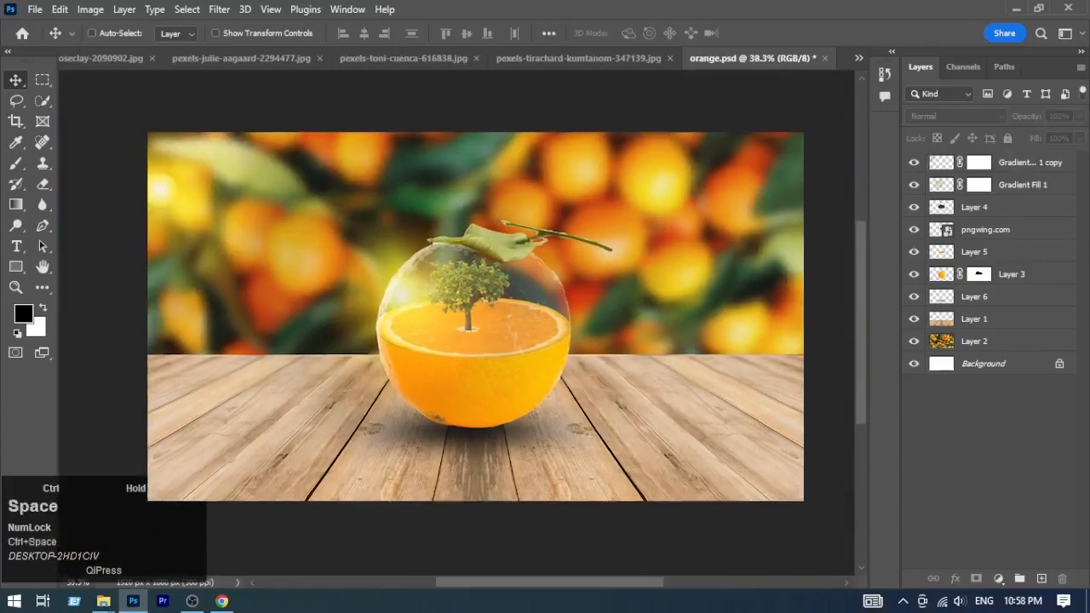